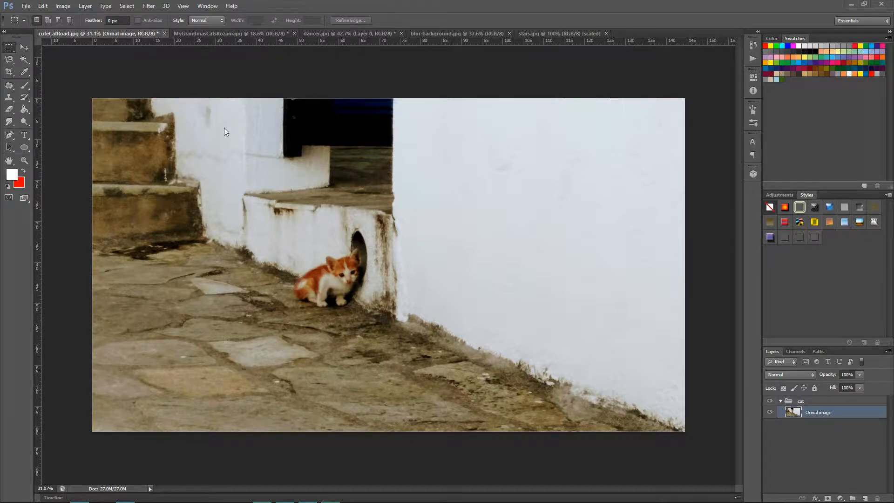
# Look through the open images: the two cats, the dancer, the blurred hexagon background and the stars.
pyautogui.click(258, 33)
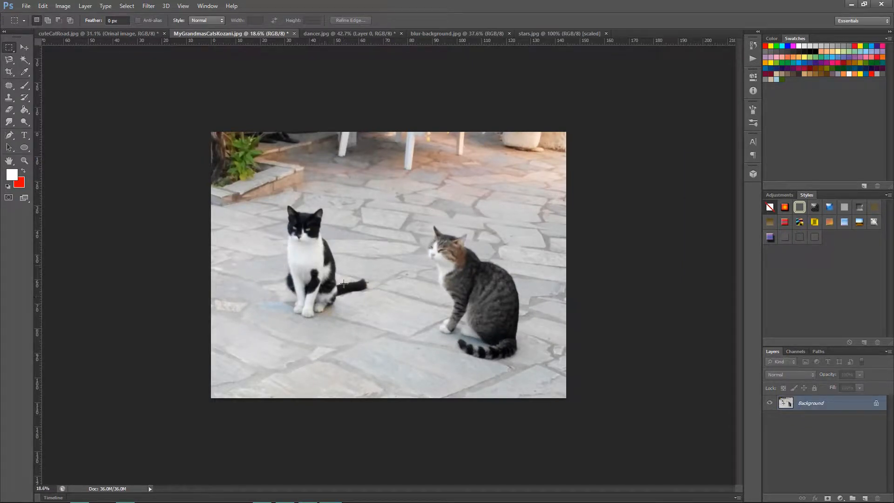
pyautogui.click(350, 32)
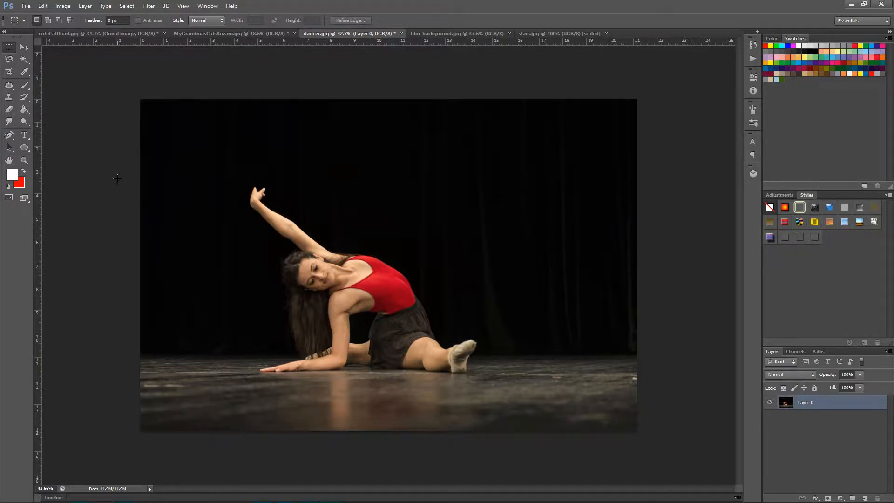
pyautogui.click(463, 34)
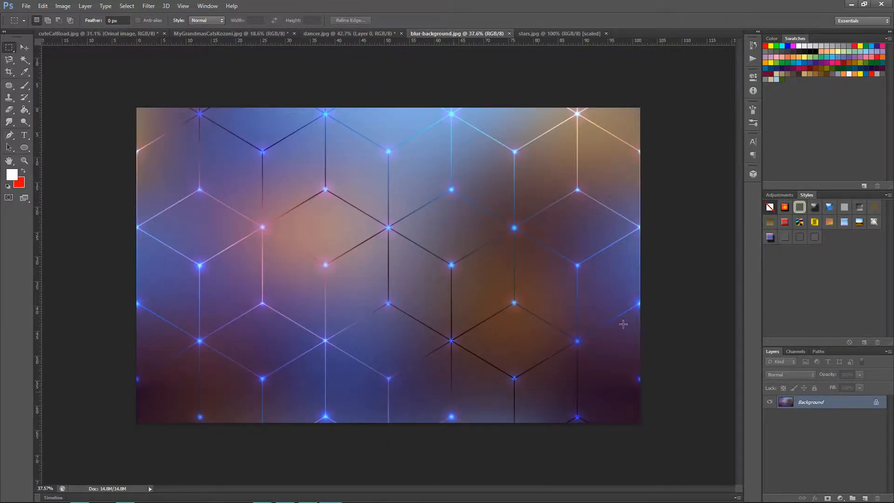
pyautogui.click(593, 33)
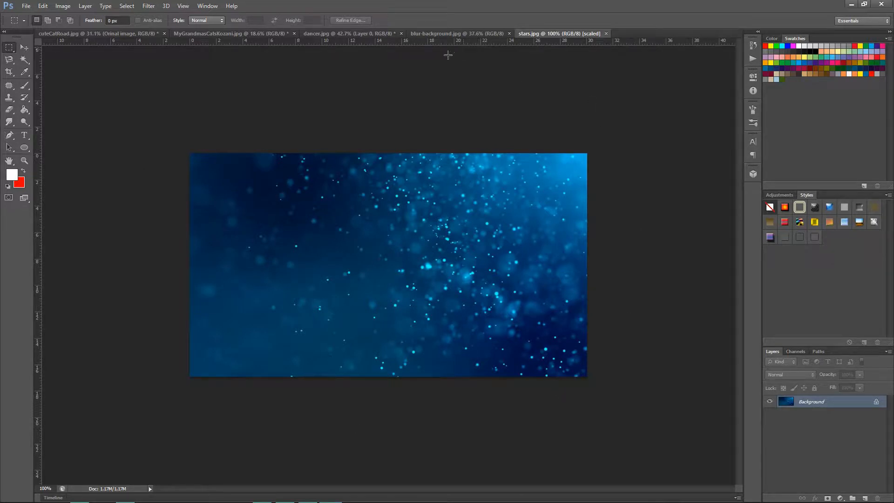
pyautogui.click(482, 32)
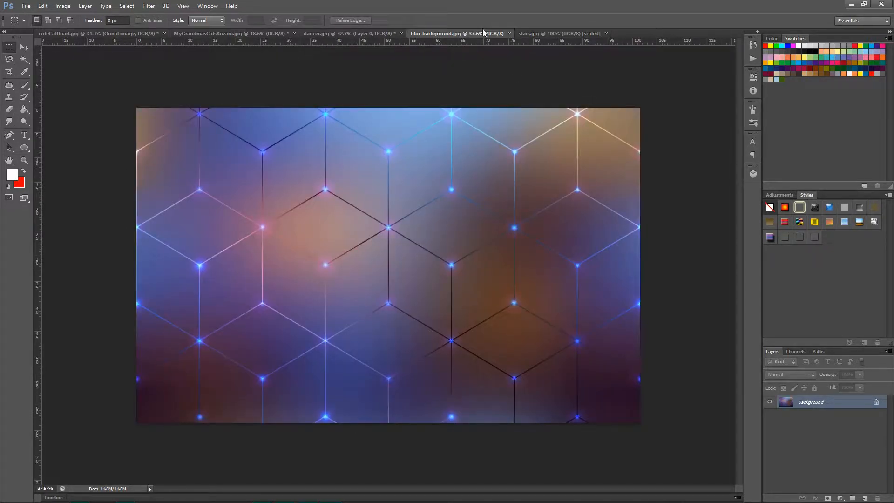
pyautogui.click(535, 33)
pyautogui.click(470, 33)
pyautogui.click(10, 48)
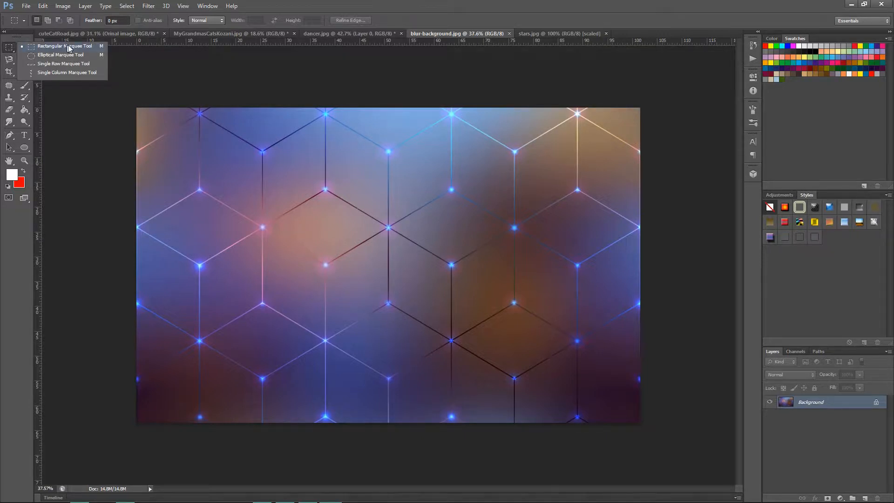
pyautogui.click(128, 73)
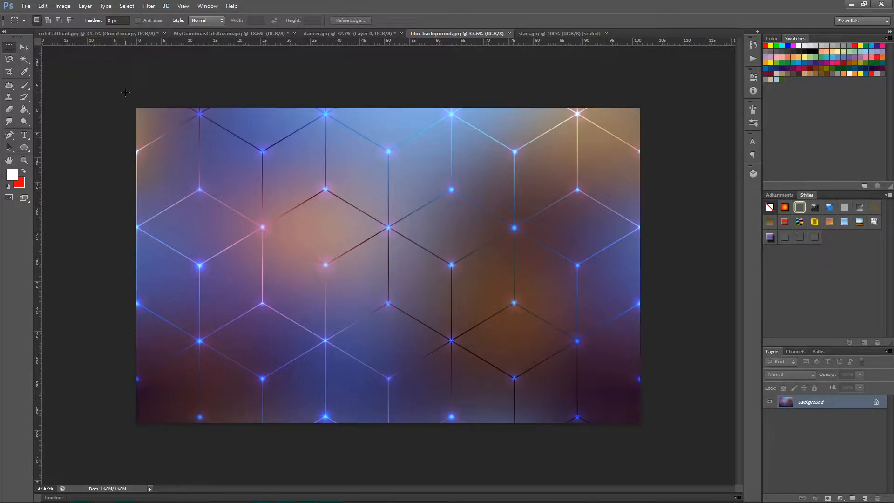
pyautogui.hotkey('shift', 'm')
pyautogui.moveTo(127, 99); pyautogui.dragTo(655, 437)
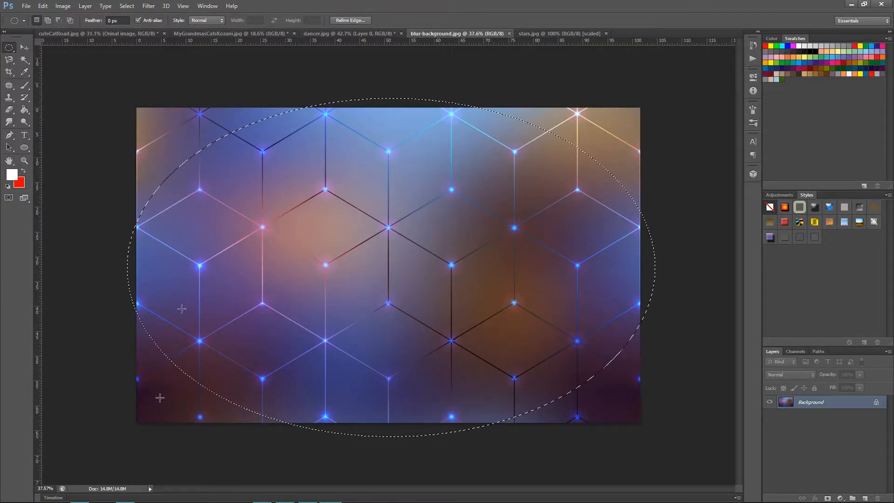
pyautogui.click(6, 53)
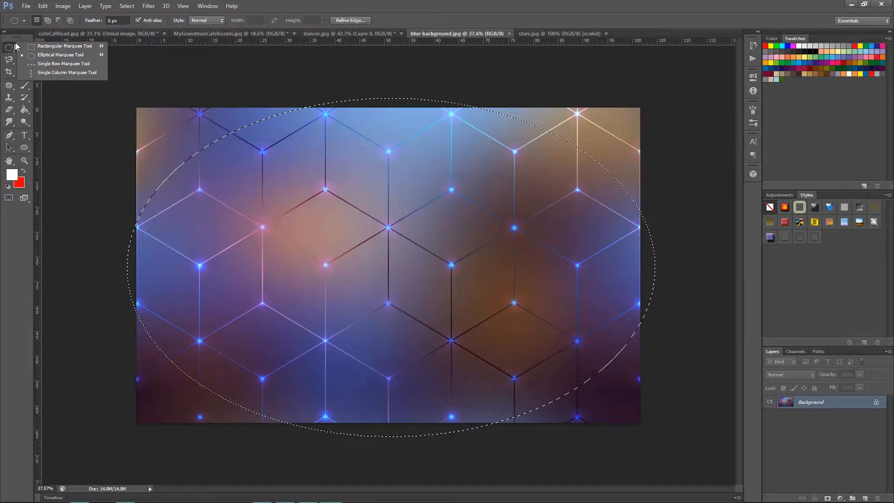
pyautogui.click(40, 44)
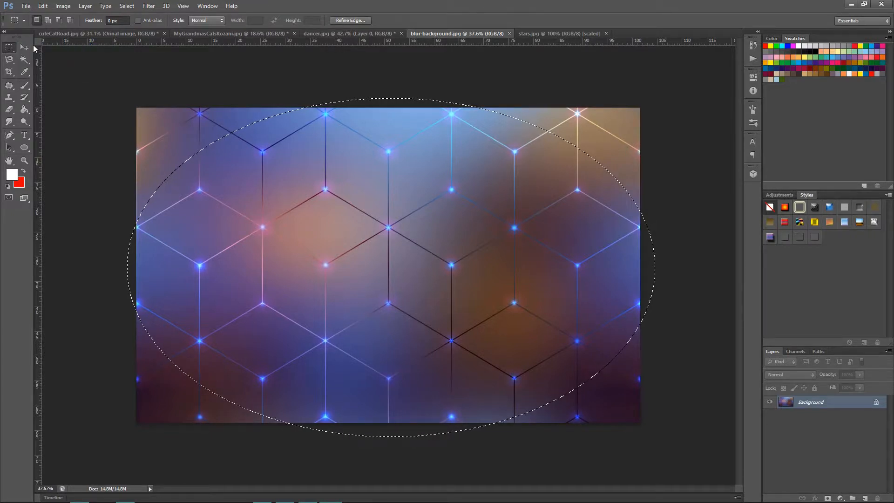
pyautogui.click(115, 88)
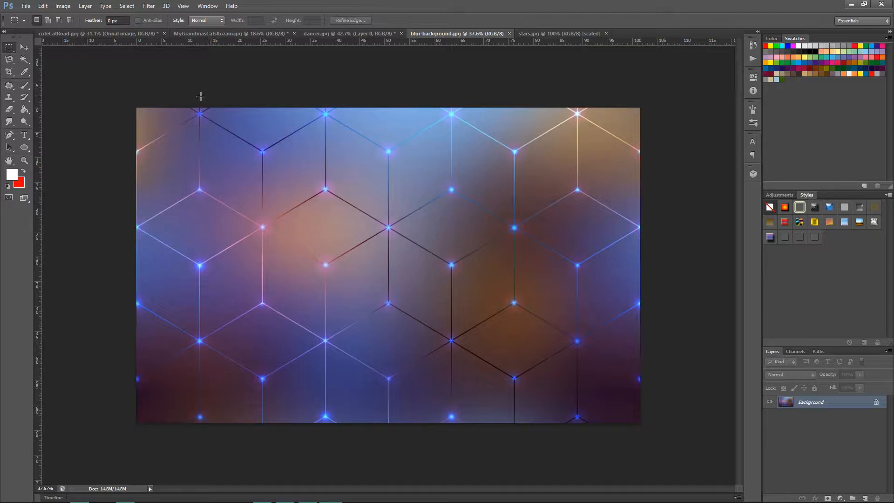
# Select the whole blur-background.jpg image with a rectangular marquee and copy it into dancer.jpg as a new layer.
pyautogui.moveTo(127, 92); pyautogui.dragTo(667, 416)
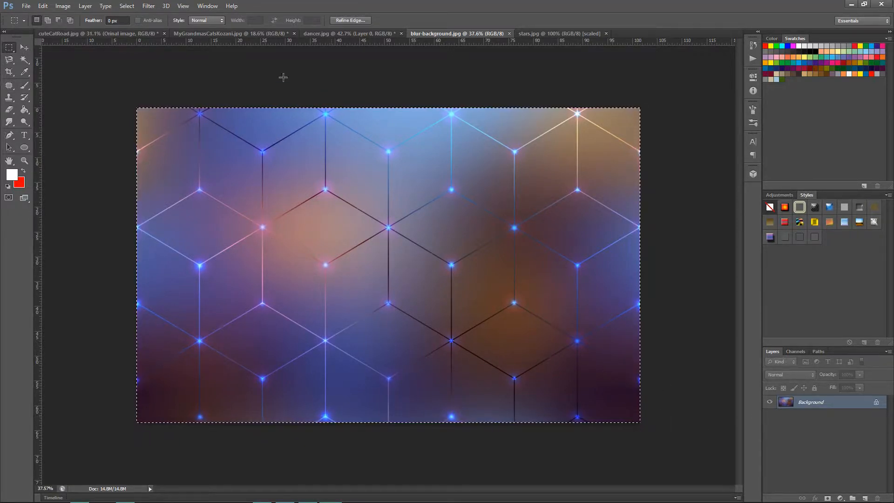
pyautogui.click(320, 34)
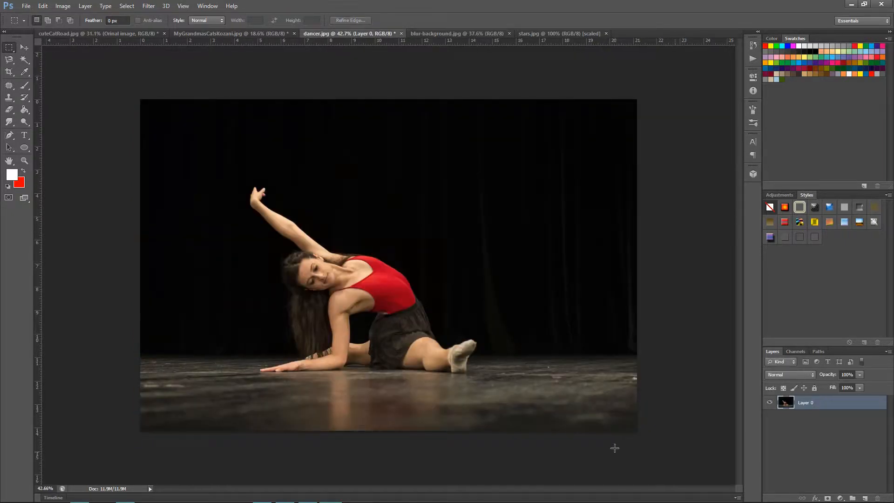
pyautogui.hotkey('ctrl', 'v')
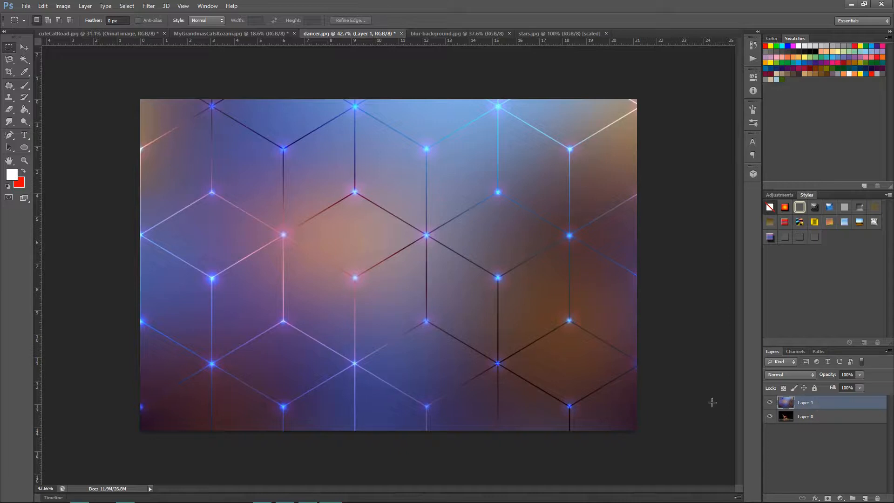
# Select the whole stars.jpg image with a rectangular marquee and copy it into dancer.jpg above the hexagon background layer.
pyautogui.click(556, 32)
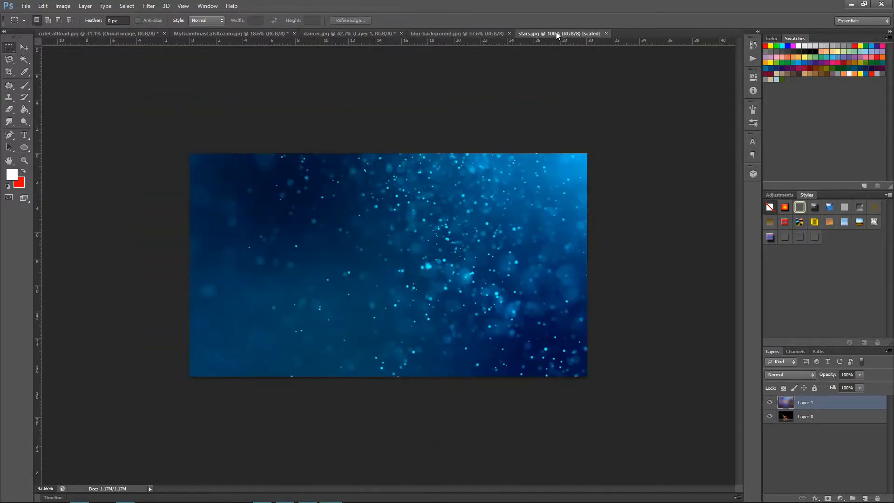
pyautogui.moveTo(190, 153); pyautogui.dragTo(655, 383)
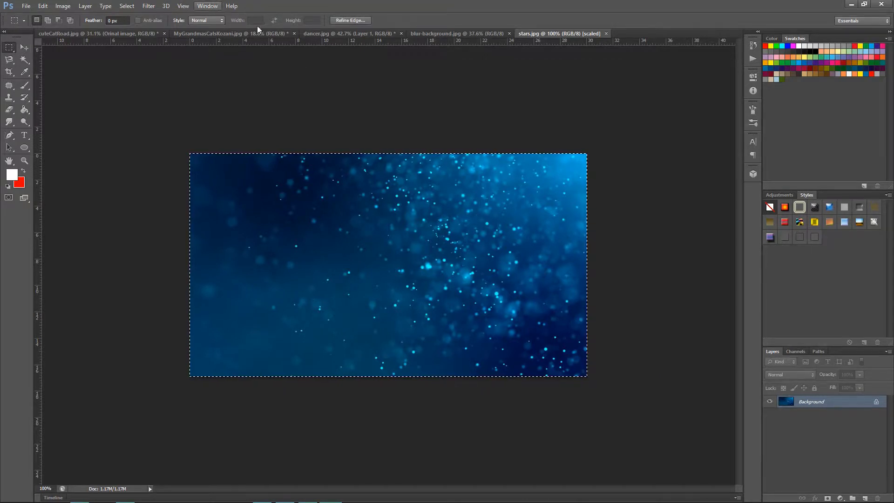
pyautogui.click(341, 33)
pyautogui.hotkey('ctrl', 'shift', 'alt', 'n')
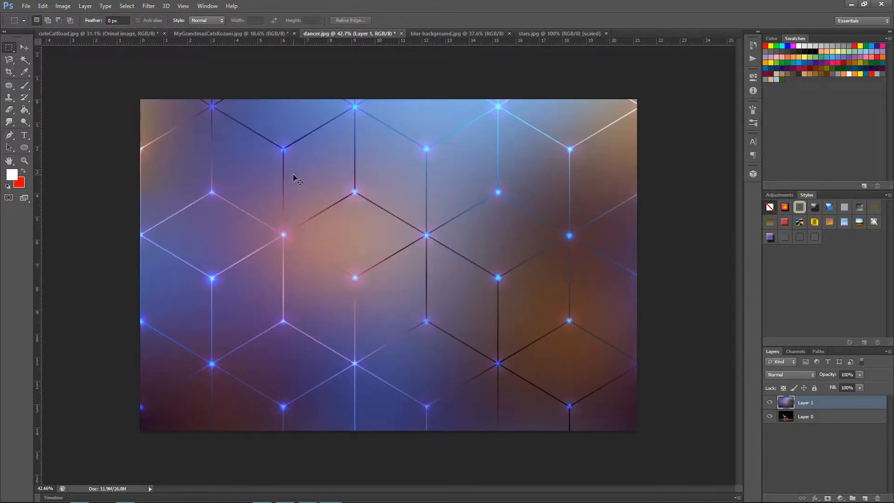
pyautogui.hotkey('ctrl', 'v')
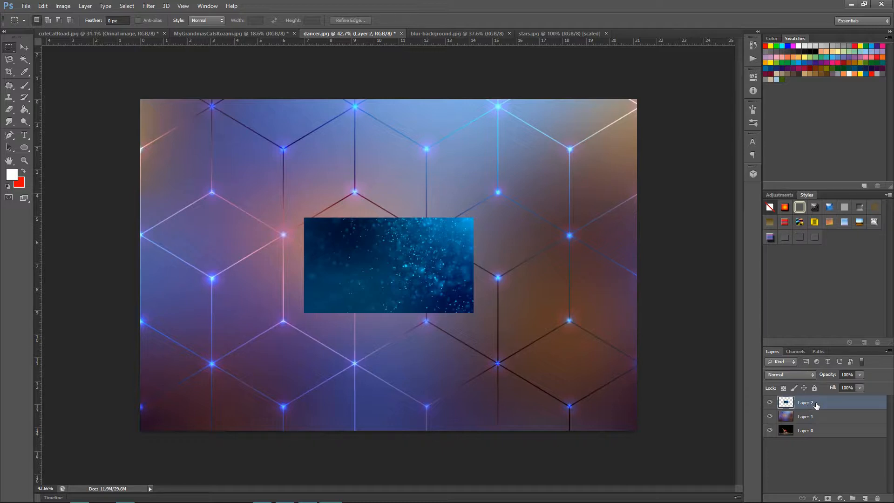
# Convert the stars layer, Layer 2, to a smart object.
pyautogui.click(85, 6)
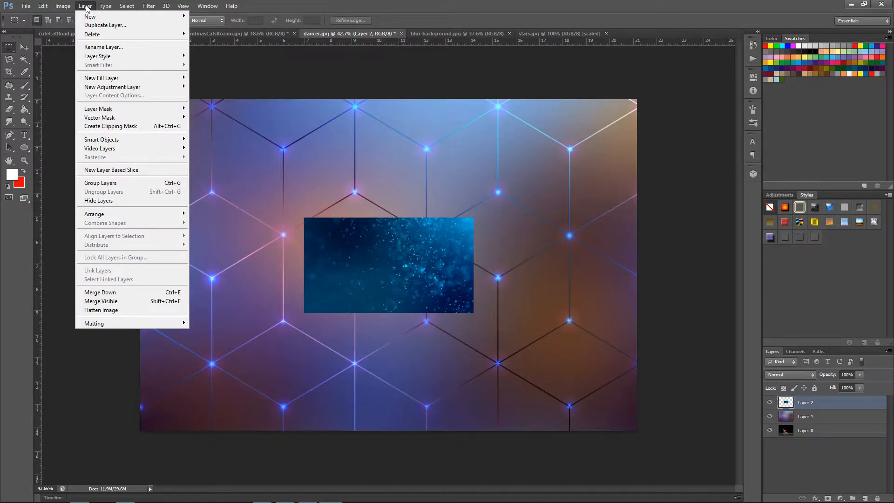
pyautogui.moveTo(106, 141)
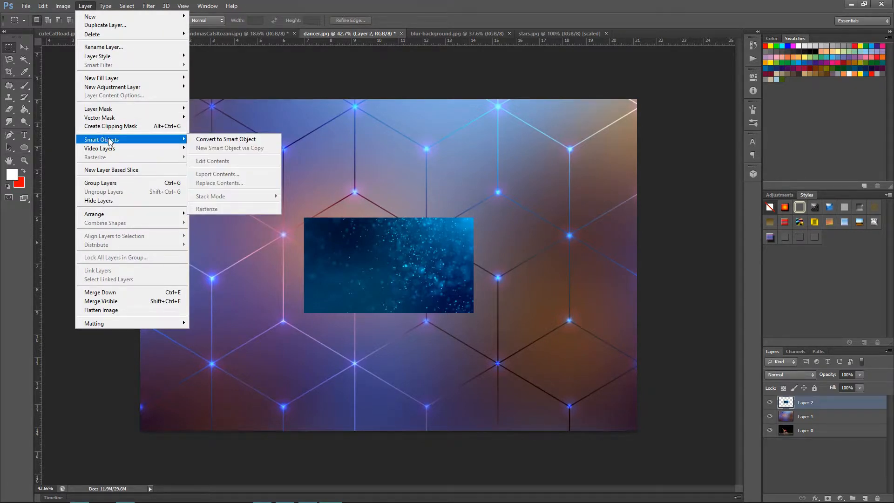
pyautogui.click(199, 140)
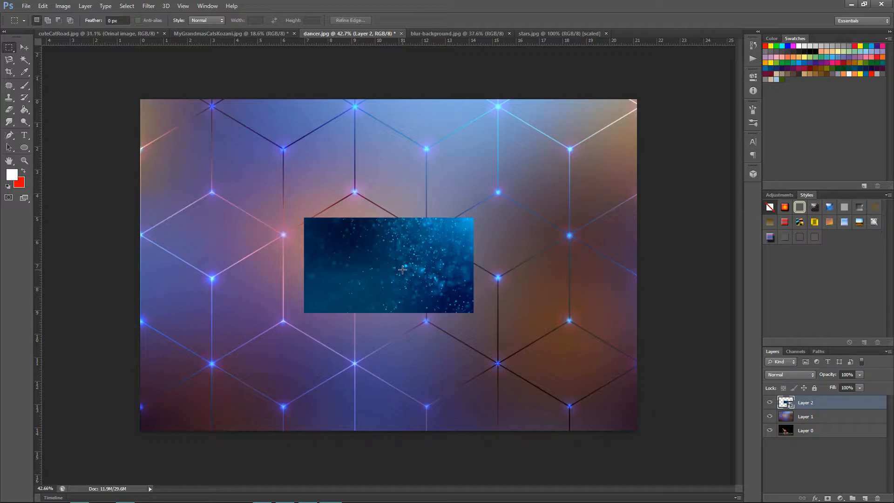
# Hide Layer 1 and stretch the stars layer to about 293% width and 348% height, covering the whole dancer canvas.
pyautogui.click(770, 417)
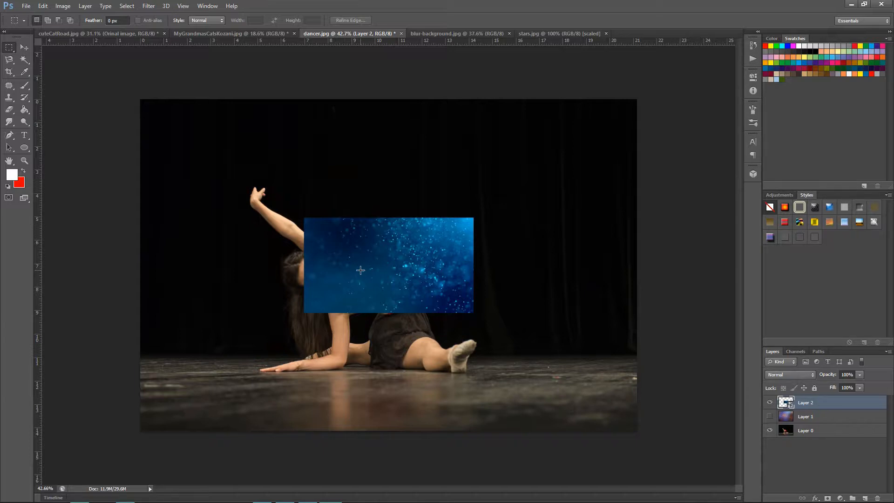
pyautogui.hotkey('ctrl', 't')
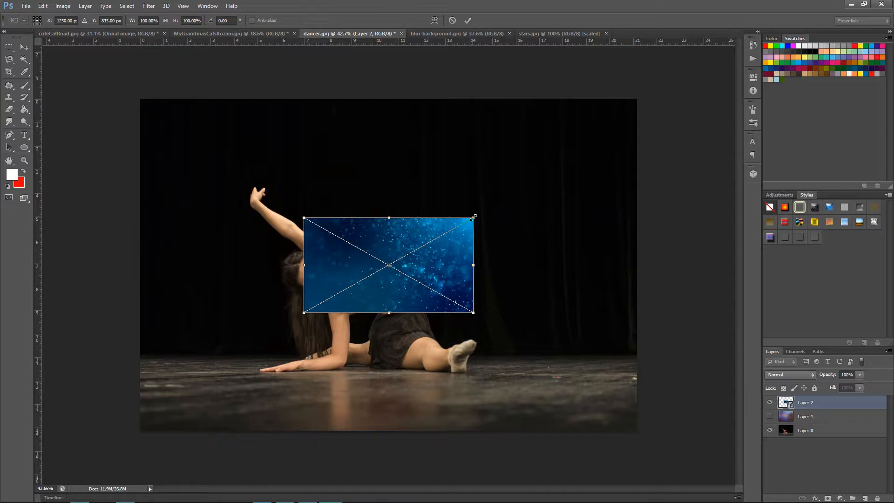
pyautogui.moveTo(474, 215); pyautogui.dragTo(636, 99)
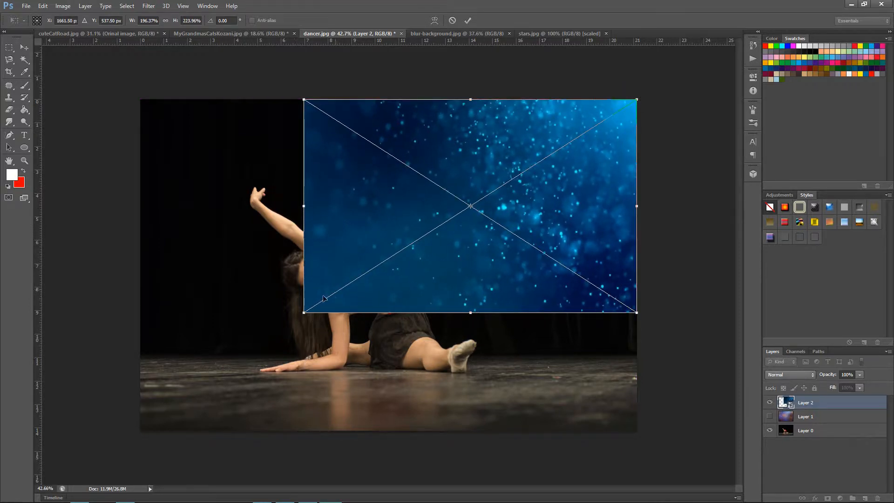
pyautogui.moveTo(301, 315); pyautogui.dragTo(138, 432)
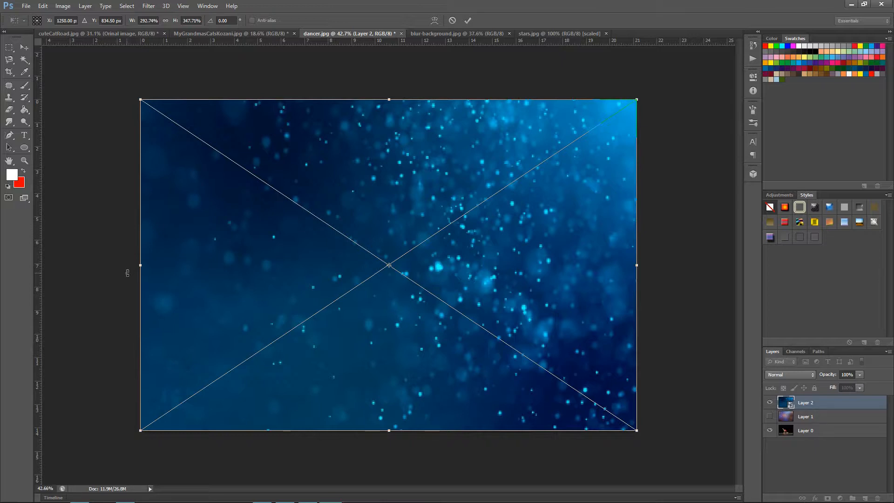
pyautogui.press('Return')
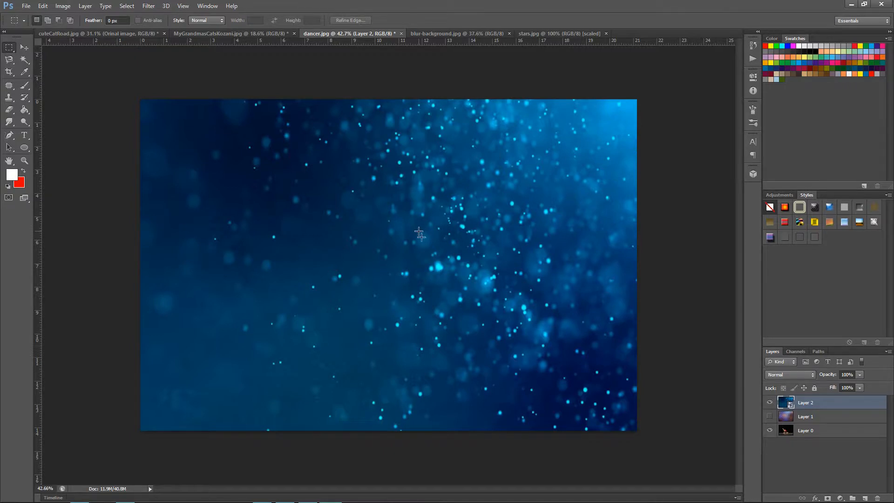
# Hide the stars layer and convert the hexagon background layer, Layer 1, to a smart object.
pyautogui.click(769, 402)
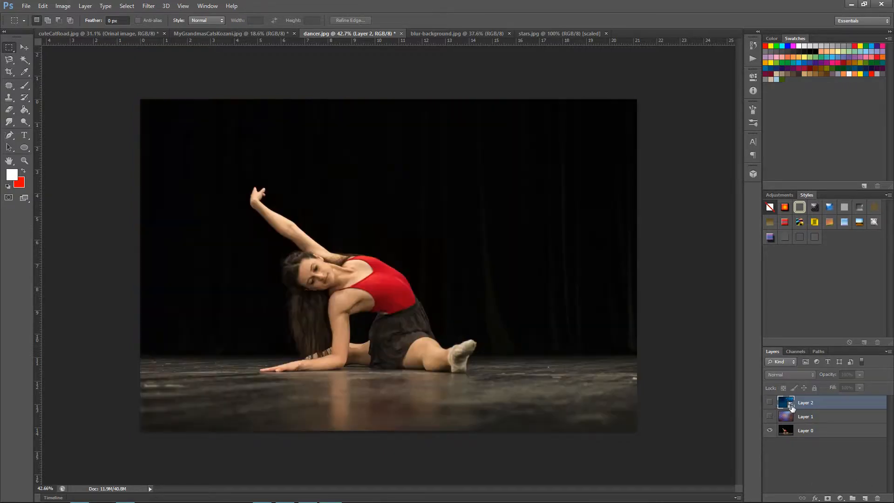
pyautogui.click(810, 419)
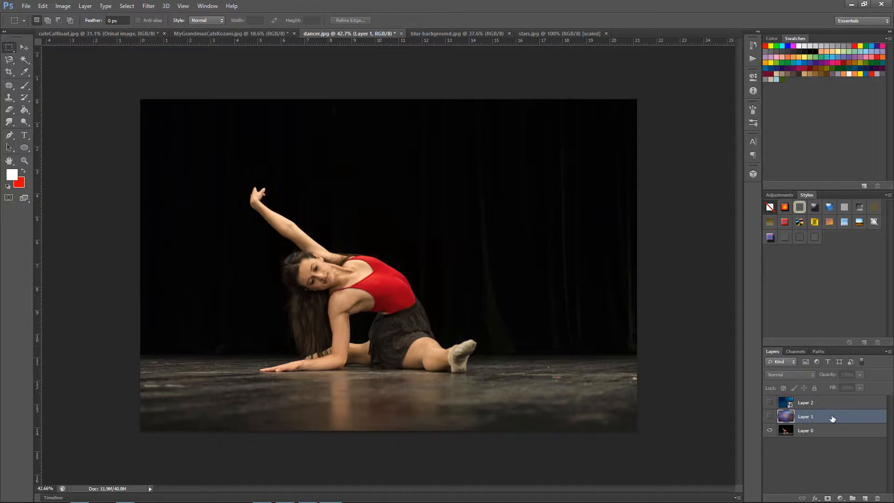
pyautogui.click(85, 7)
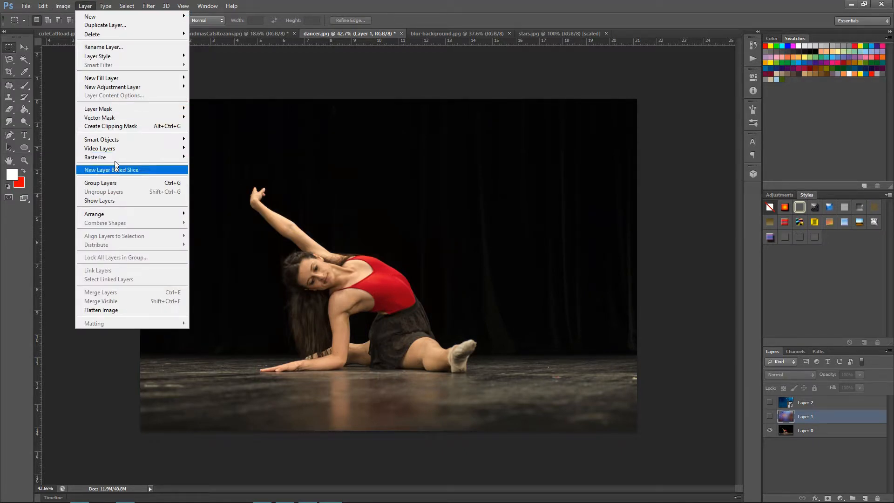
pyautogui.moveTo(119, 144)
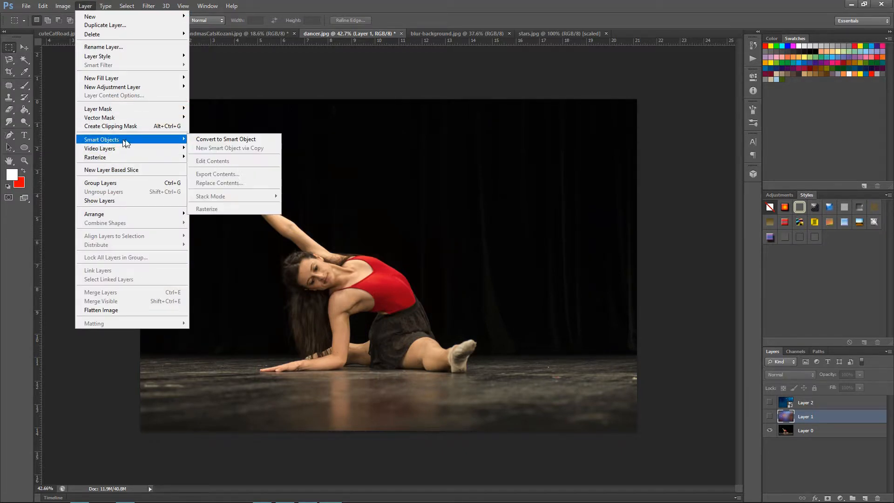
pyautogui.click(214, 138)
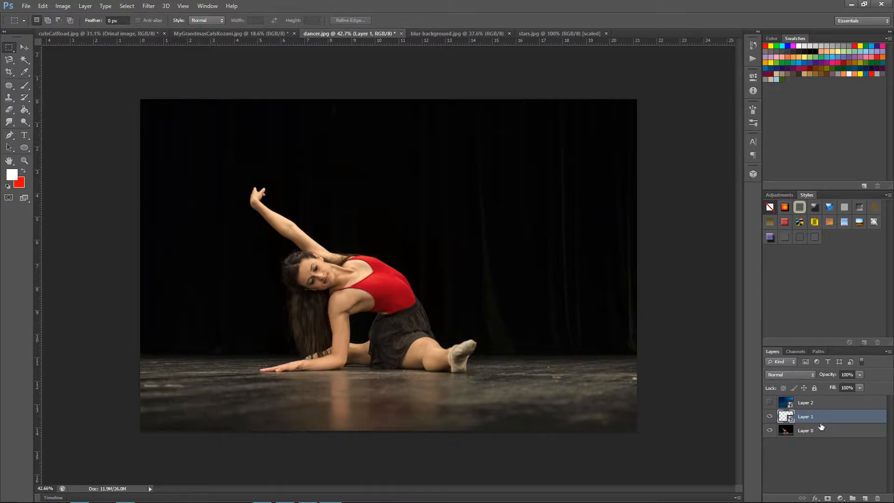
# With Layer 1 hidden and the stars layer shown, set the stars layer's blending mode to Darken.
pyautogui.click(809, 404)
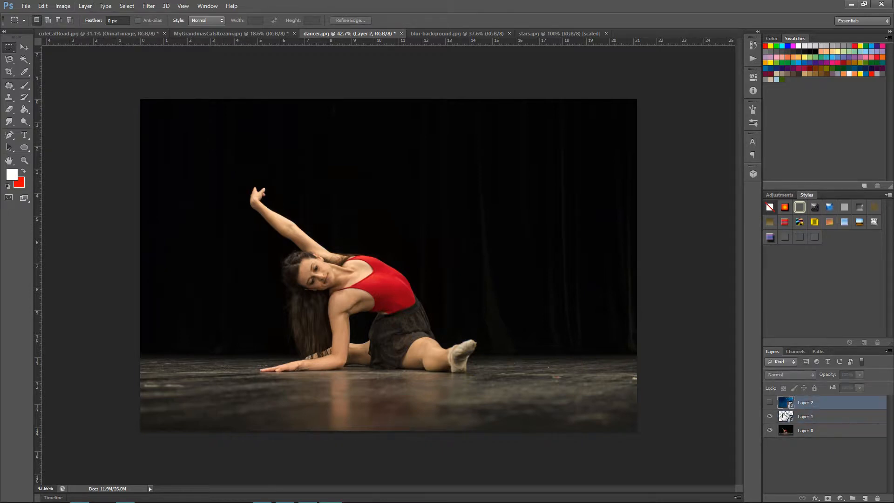
pyautogui.click(769, 416)
pyautogui.click(769, 403)
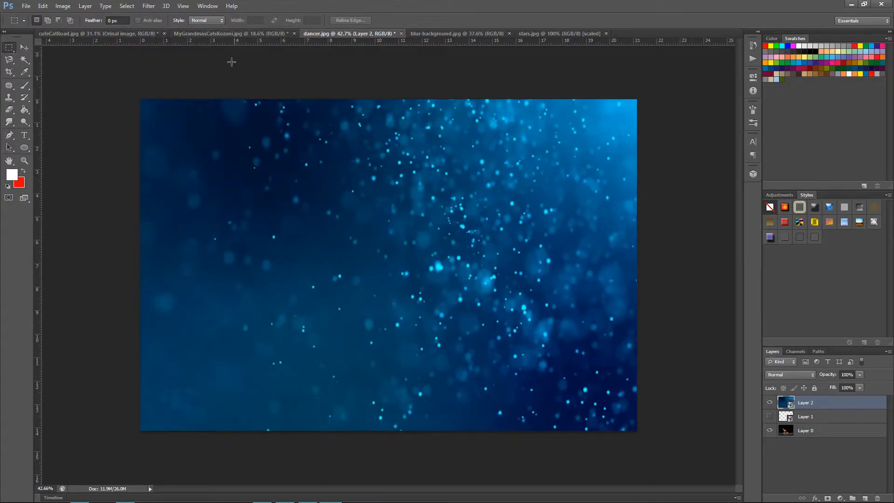
pyautogui.click(790, 378)
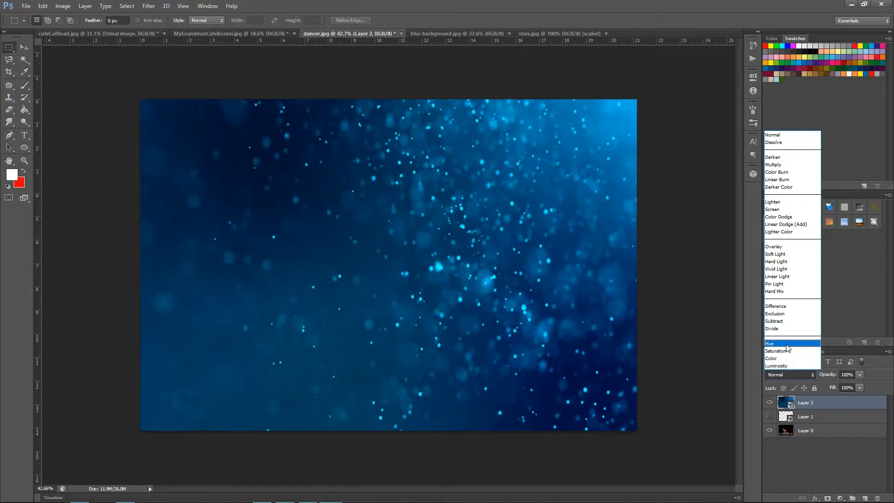
pyautogui.click(783, 160)
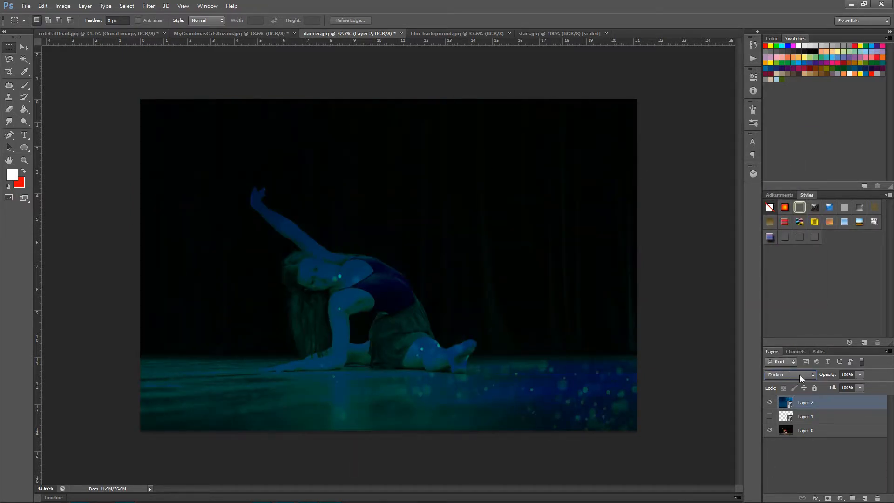
# Try the Multiply and Lighten blending modes on the stars layer.
pyautogui.click(800, 375)
pyautogui.click(787, 169)
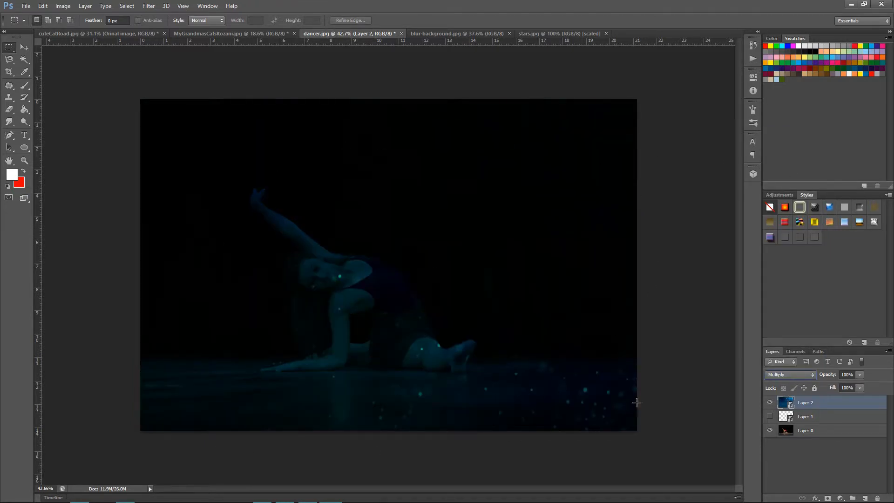
pyautogui.click(795, 373)
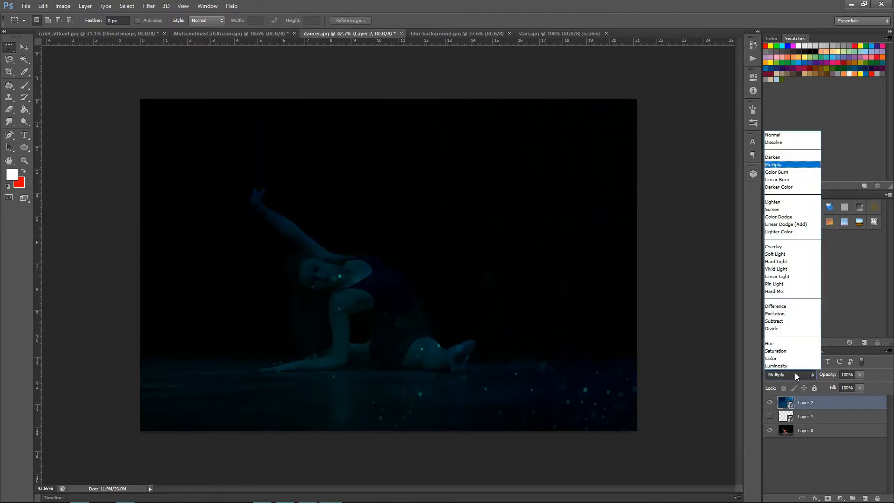
pyautogui.click(784, 202)
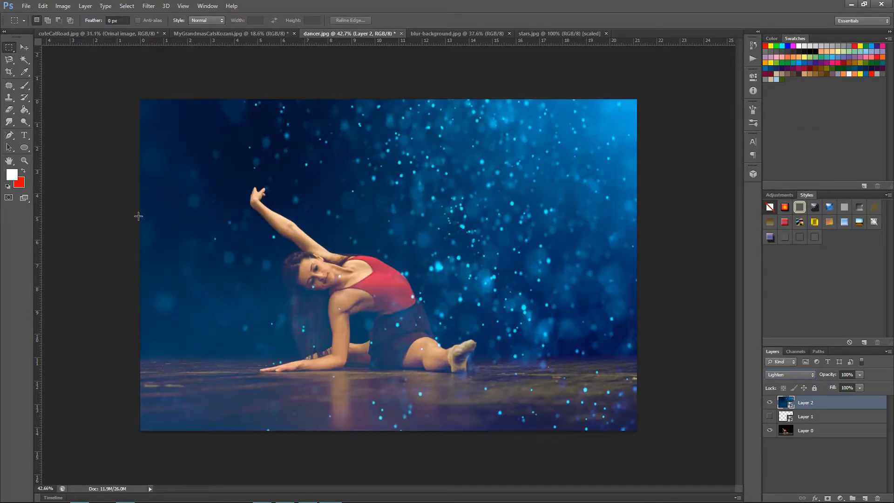
pyautogui.click(787, 375)
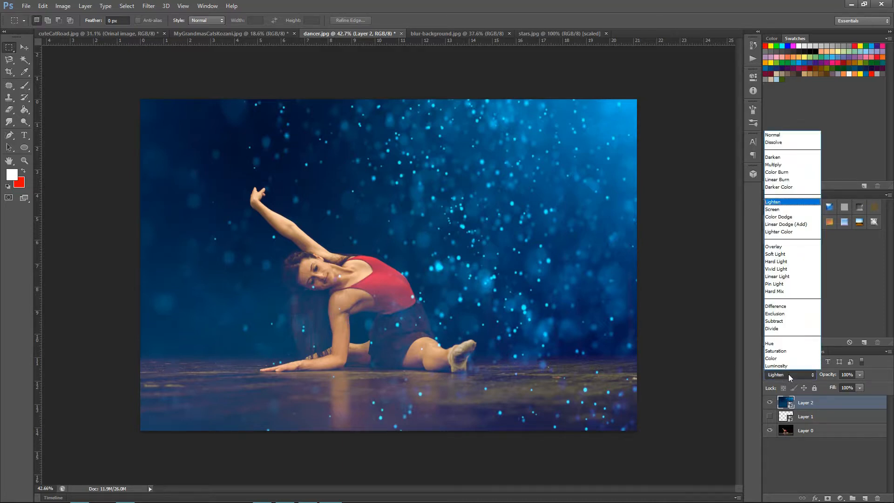
pyautogui.click(792, 375)
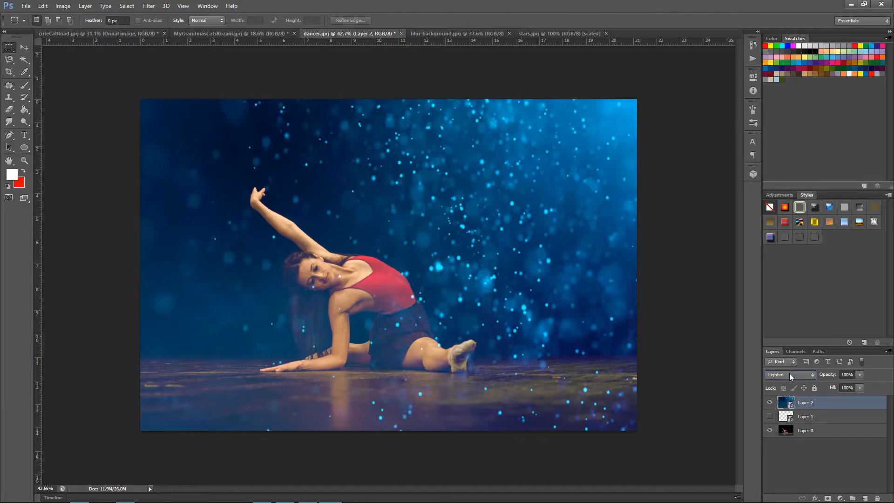
# Cycle the stars layer's blending mode through Screen, Linear Dodge (Add), Overlay, Hard Light, Vivid Light and Pin Light, stopping at Difference.
pyautogui.scroll(-1, 788, 374)
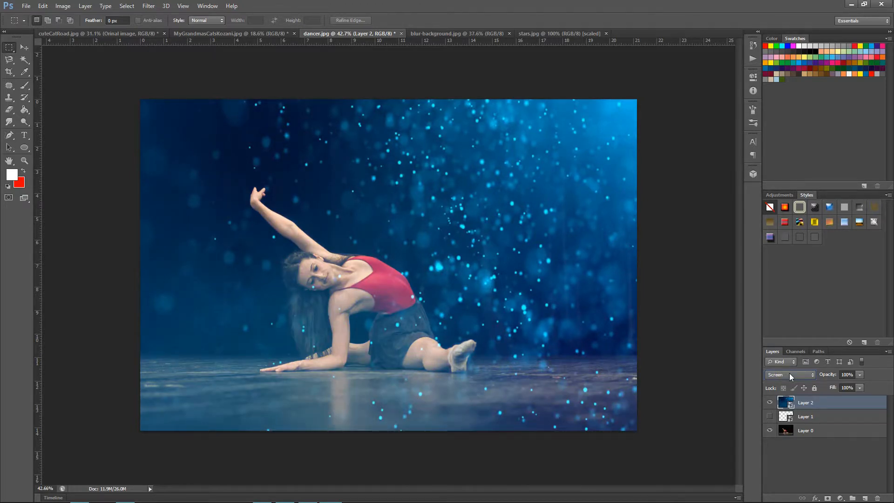
pyautogui.scroll(-1, 789, 375)
pyautogui.scroll(-1, 790, 376)
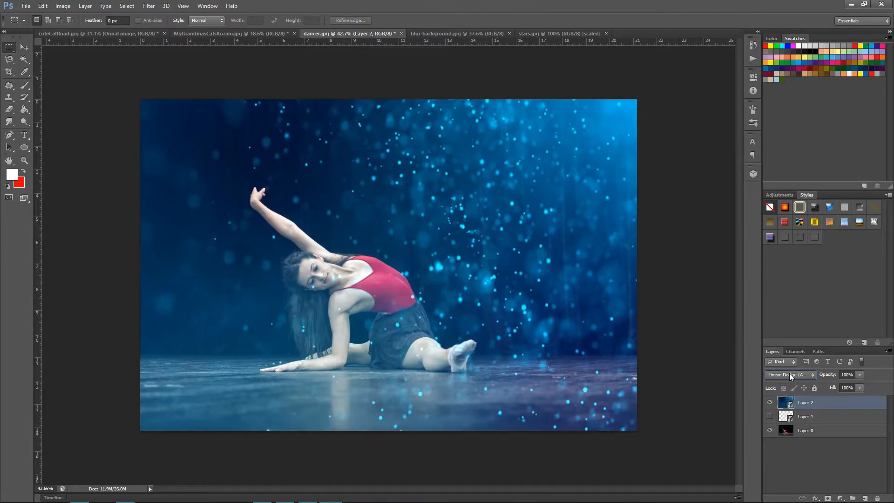
pyautogui.scroll(-1, 790, 376)
pyautogui.scroll(-1, 790, 375)
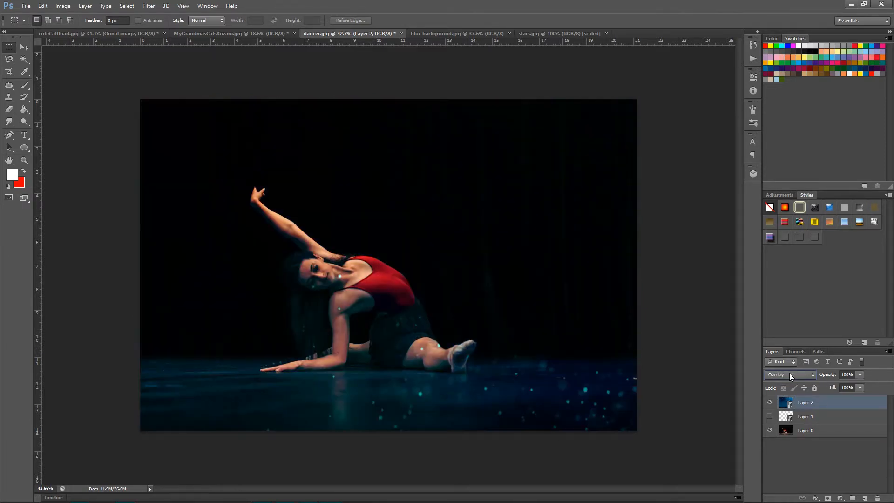
pyautogui.scroll(-1, 789, 375)
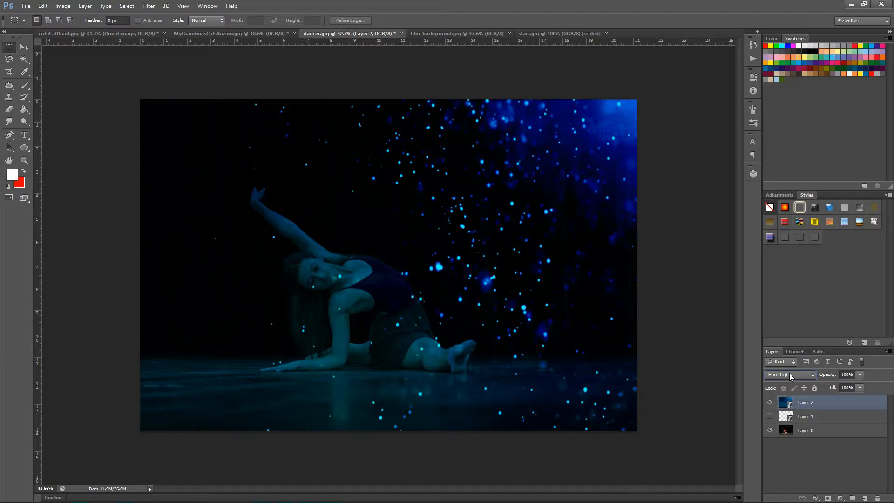
pyautogui.scroll(-1, 789, 375)
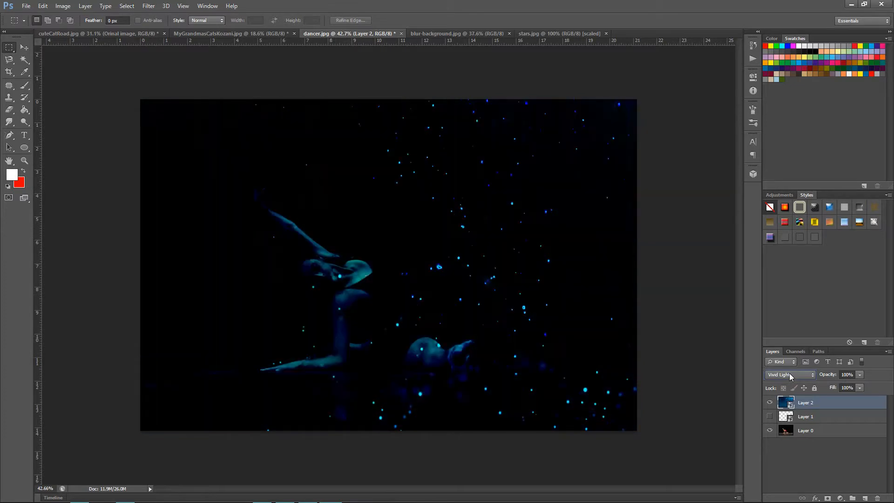
pyautogui.scroll(-2, 789, 373)
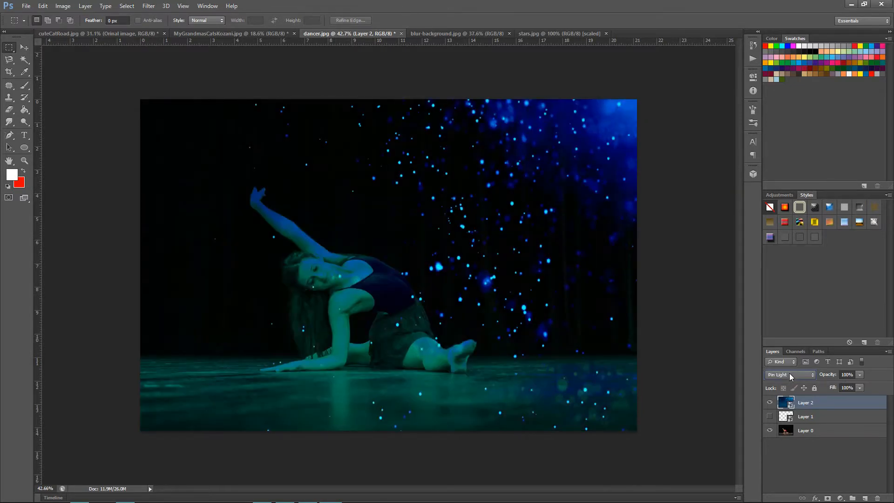
pyautogui.scroll(-2, 789, 373)
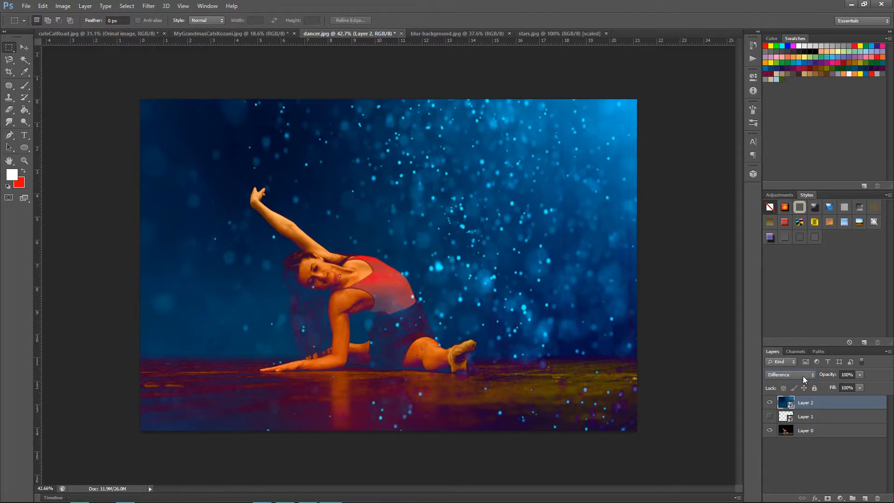
pyautogui.click(803, 375)
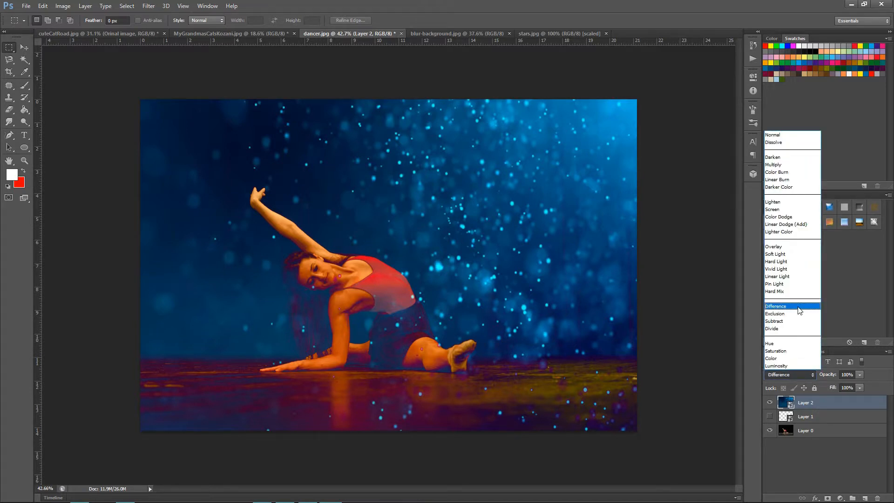
pyautogui.click(834, 402)
# Show the hexagon background layer, Layer 1, and move it above the stars layer.
pyautogui.click(825, 419)
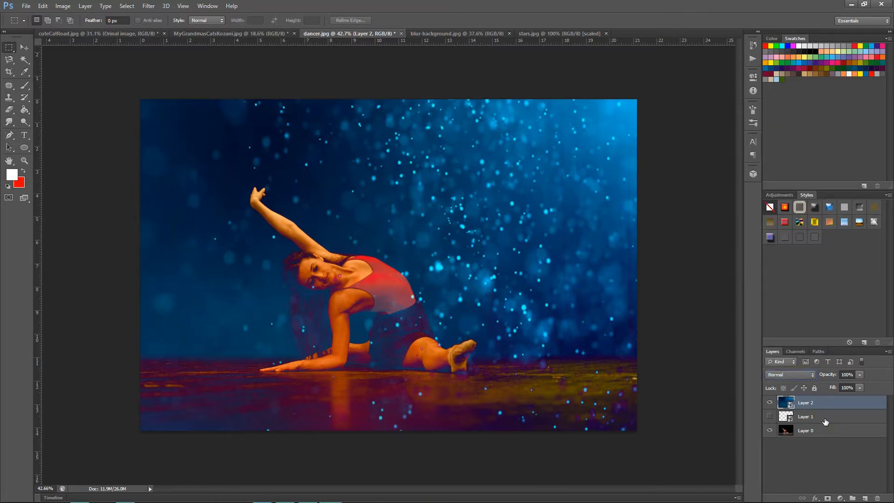
pyautogui.click(769, 416)
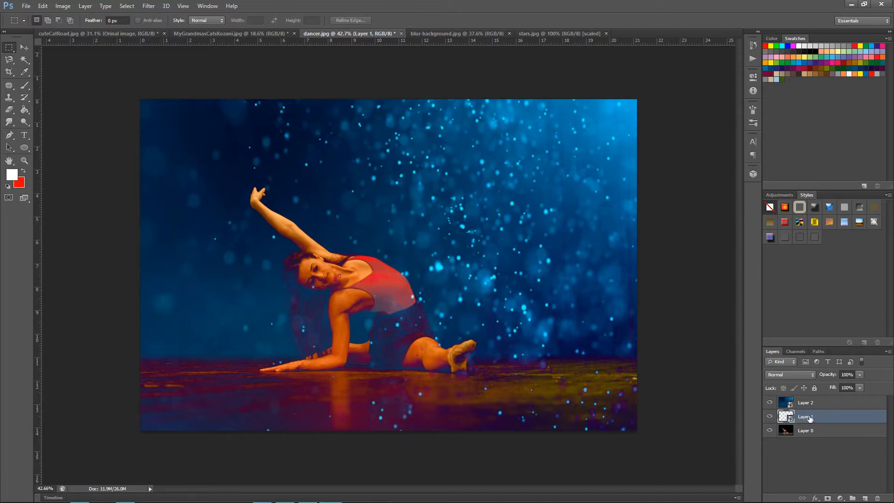
pyautogui.moveTo(807, 418); pyautogui.dragTo(811, 402)
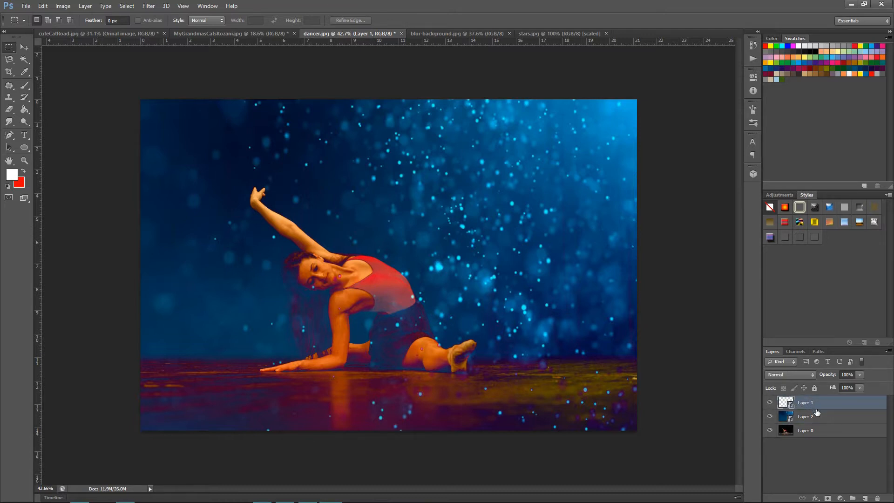
# Delete the hexagon background layer, Layer 1, from the dancer document.
pyautogui.click(796, 377)
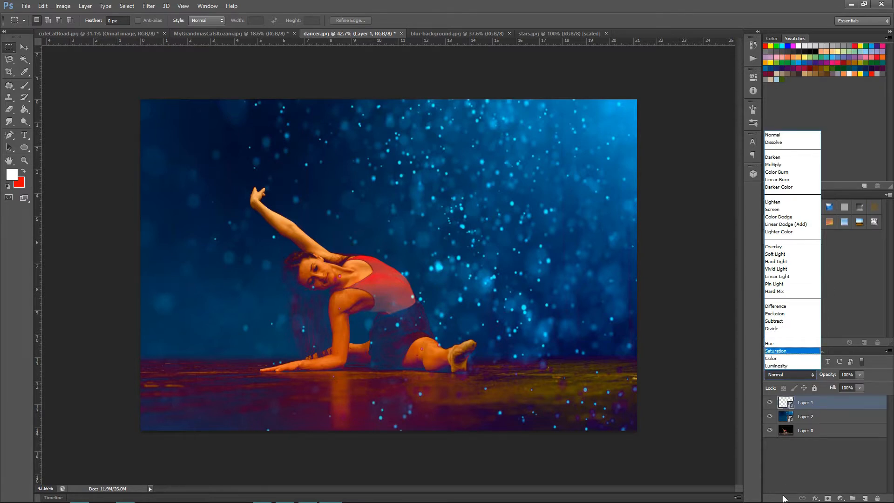
pyautogui.click(799, 473)
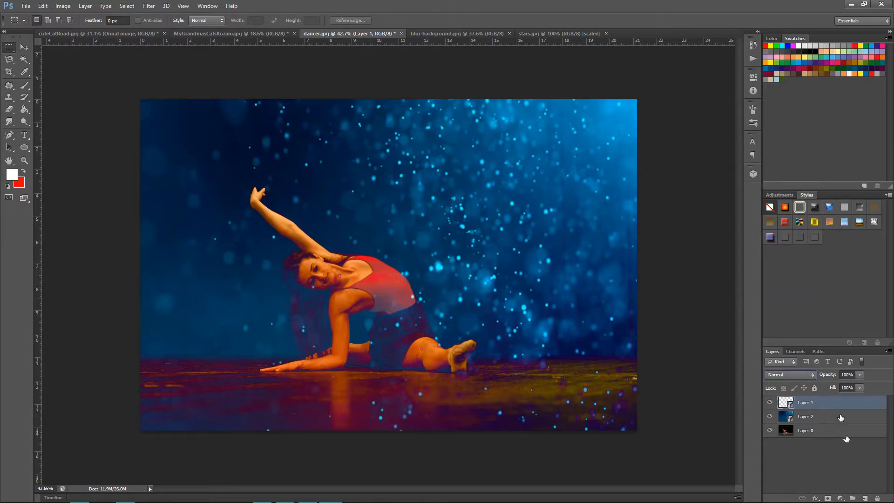
pyautogui.click(878, 498)
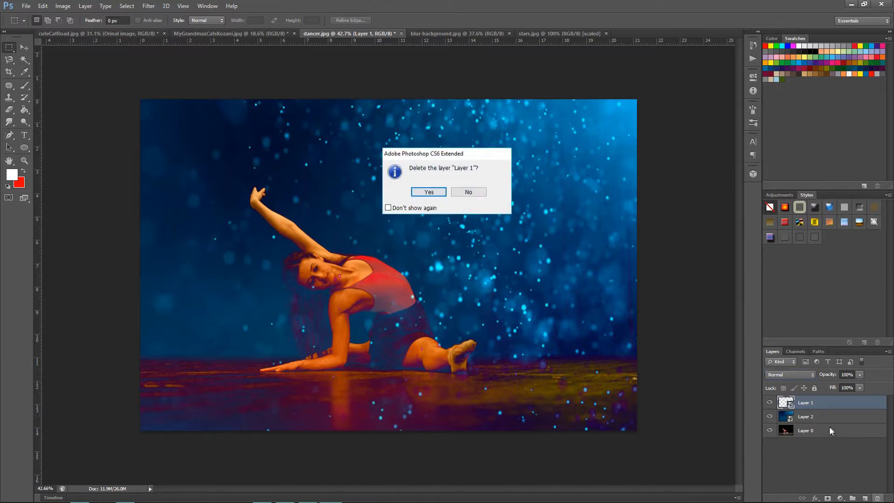
pyautogui.click(429, 192)
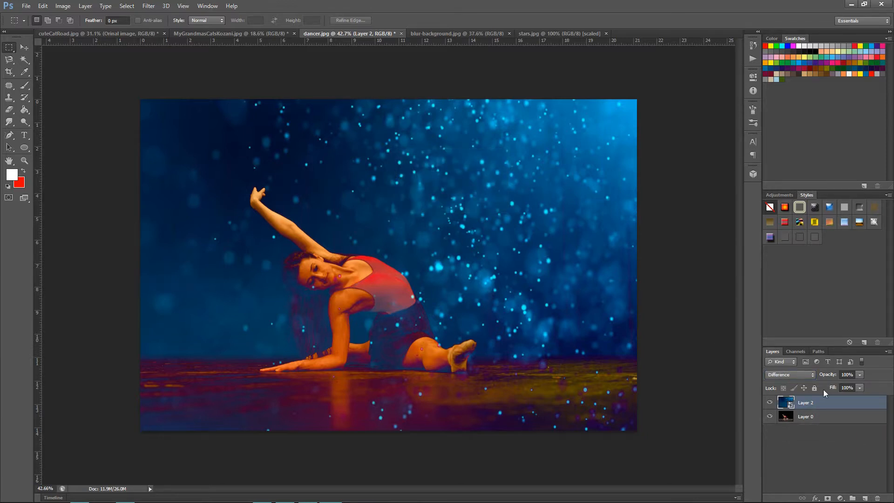
# Open the contents of the stars smart object, Layer 2, in its own document.
pyautogui.doubleClick(805, 404)
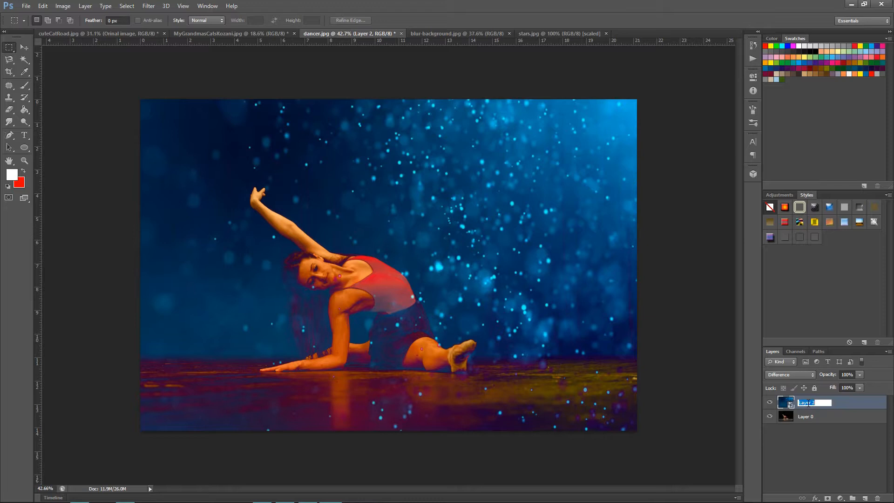
pyautogui.doubleClick(784, 404)
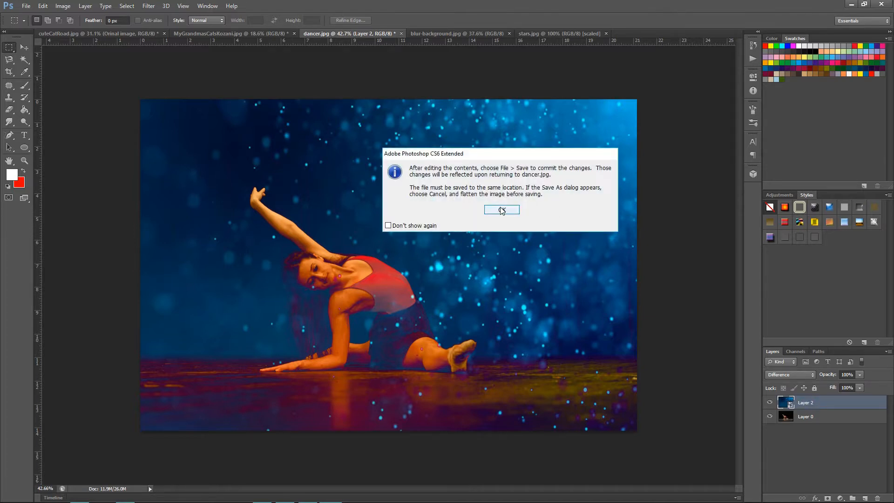
pyautogui.click(501, 210)
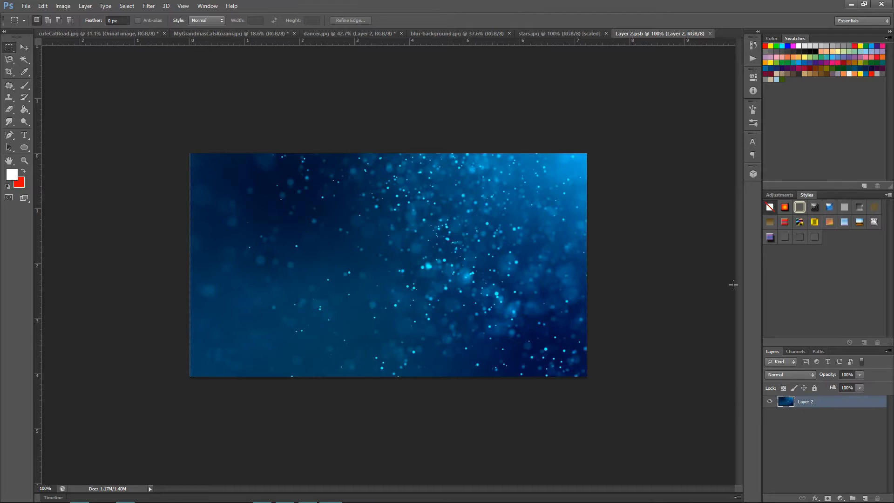
# Examine the history and actions for the smart object's document, and return to dancer.jpg with the history collapsed.
pyautogui.click(753, 45)
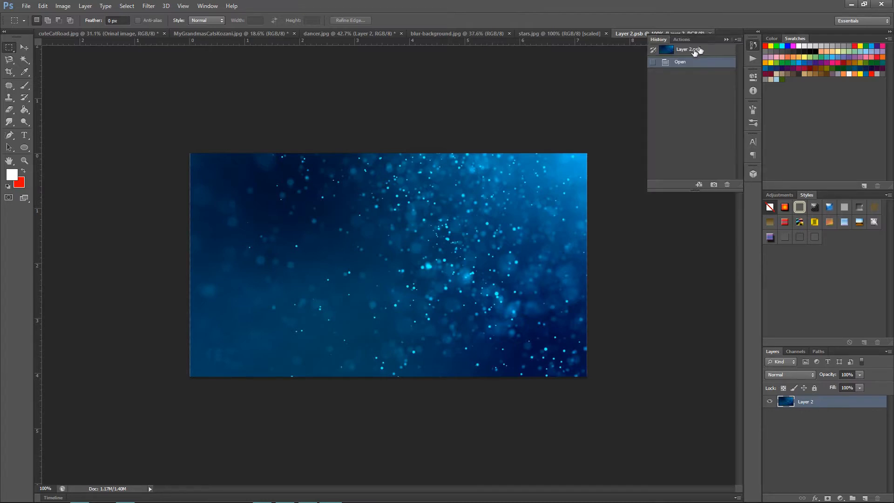
pyautogui.click(680, 40)
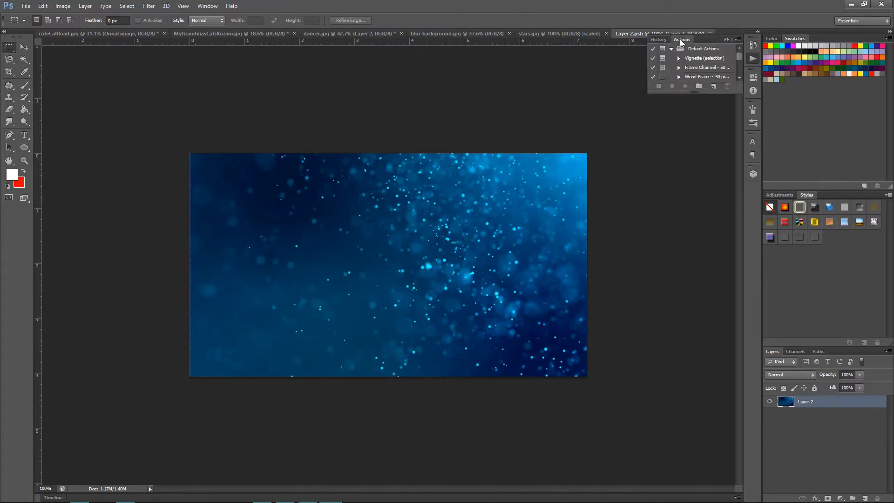
pyautogui.click(657, 39)
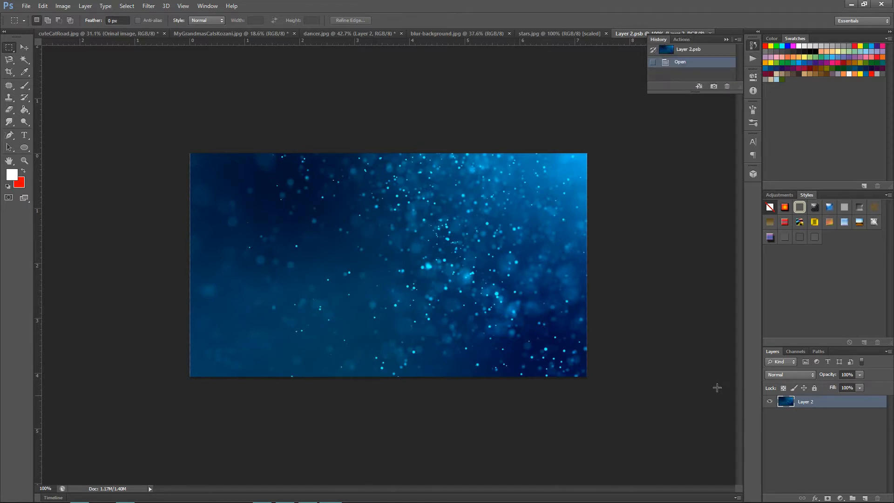
pyautogui.click(789, 442)
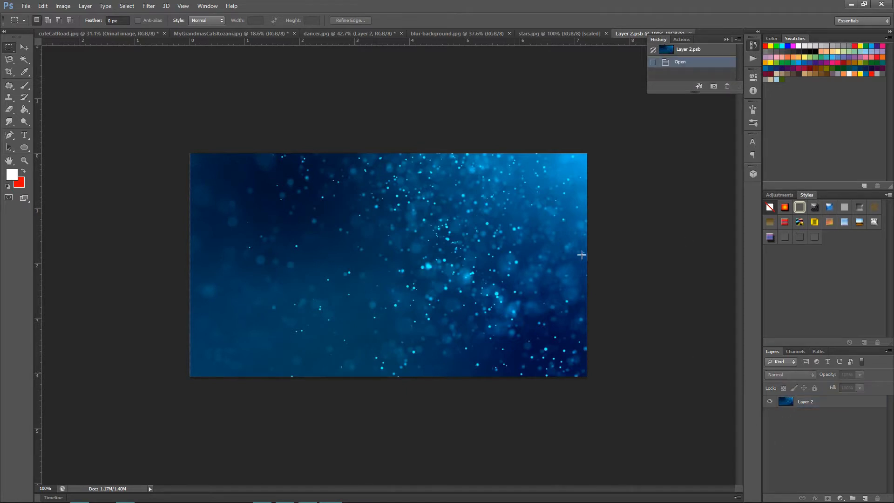
pyautogui.click(360, 32)
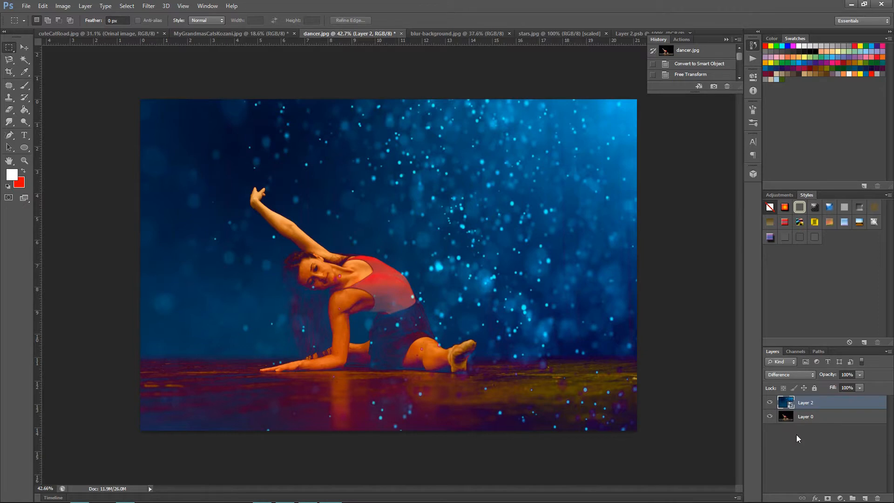
pyautogui.click(725, 38)
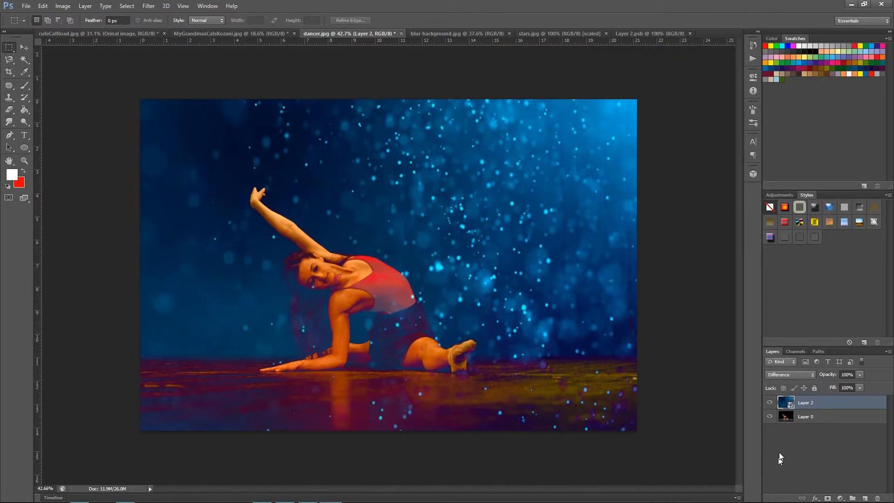
# Set the stars layer's opacity to 90%.
pyautogui.click(859, 375)
pyautogui.moveTo(856, 385)
pyautogui.mouseDown()
pyautogui.moveTo(829, 391)
pyautogui.moveTo(853, 384)
pyautogui.mouseUp()
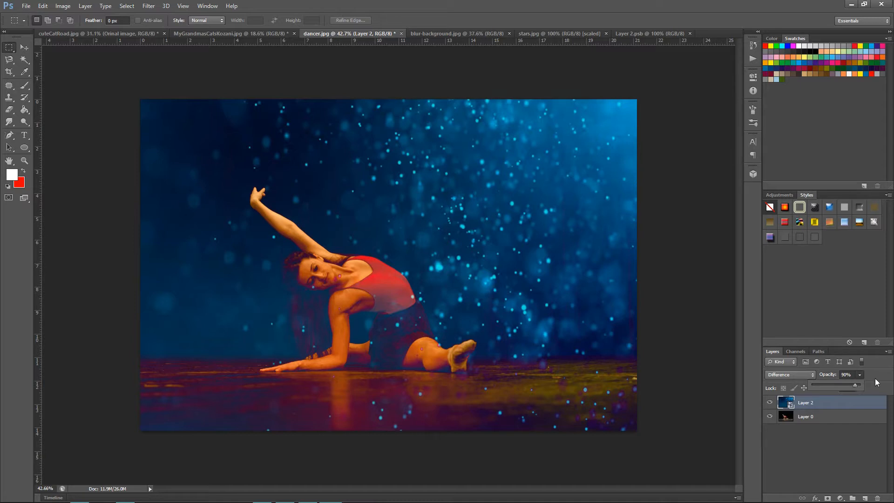
pyautogui.click(873, 375)
# Try a much lower fill on the stars layer and restore the fill to 100%.
pyautogui.click(860, 388)
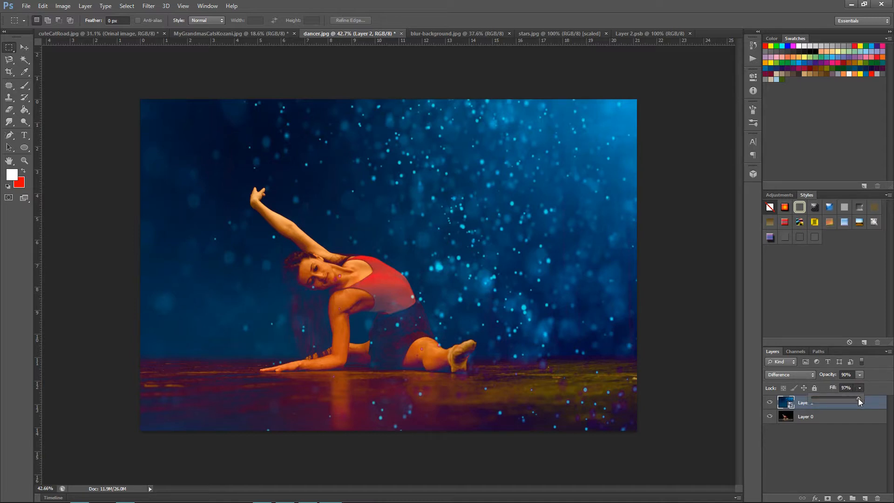
pyautogui.moveTo(854, 401); pyautogui.dragTo(826, 400)
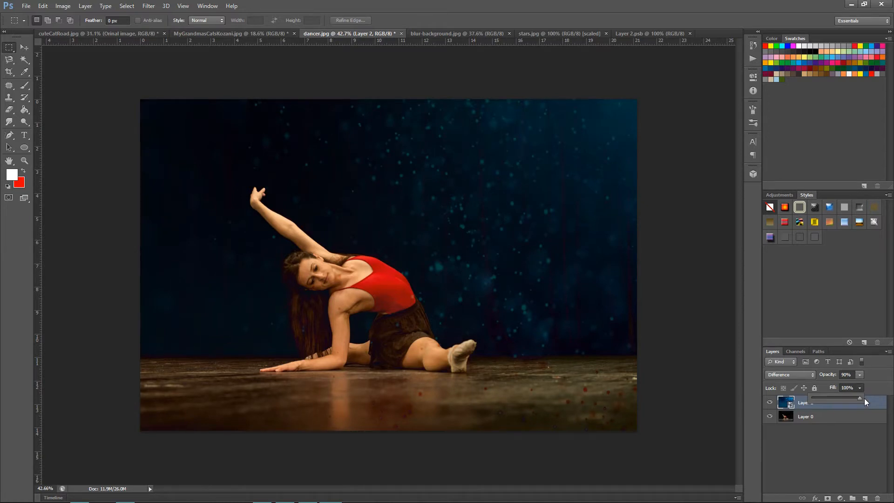
pyautogui.moveTo(864, 398); pyautogui.dragTo(871, 400)
pyautogui.click(879, 387)
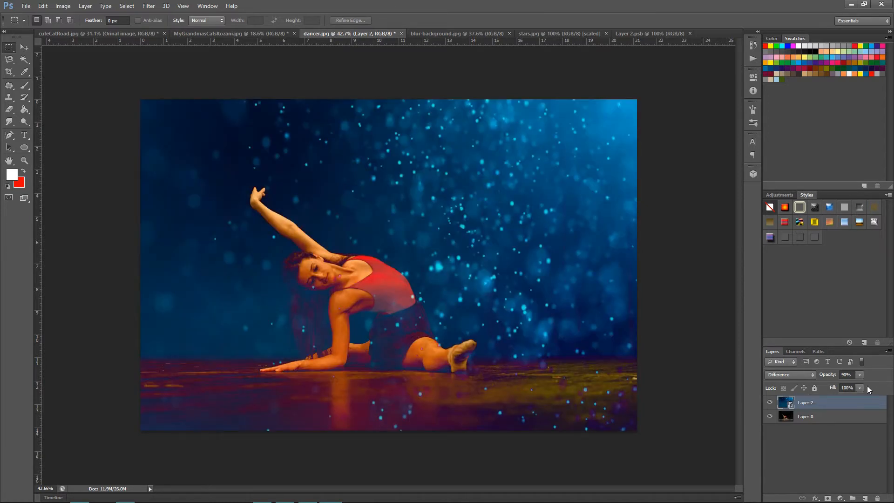
# View the dancer image's Red channel on its own, and make the Green and Blue channels visible again.
pyautogui.click(797, 352)
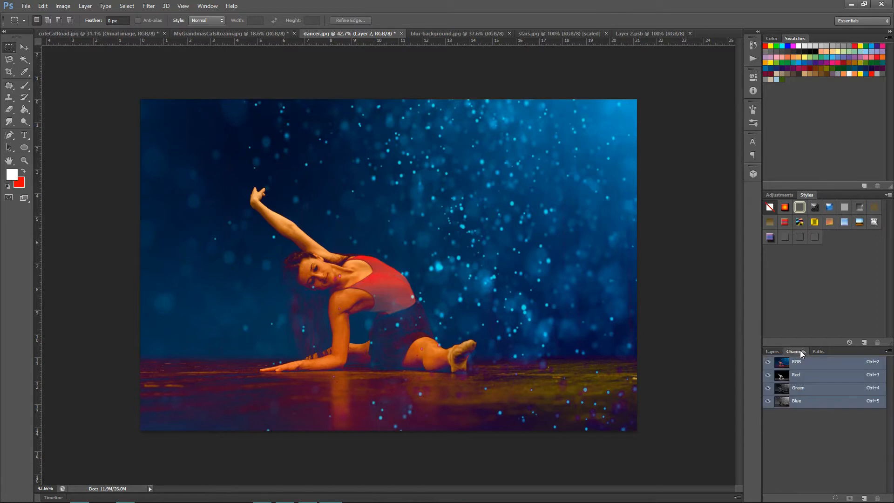
pyautogui.click(781, 377)
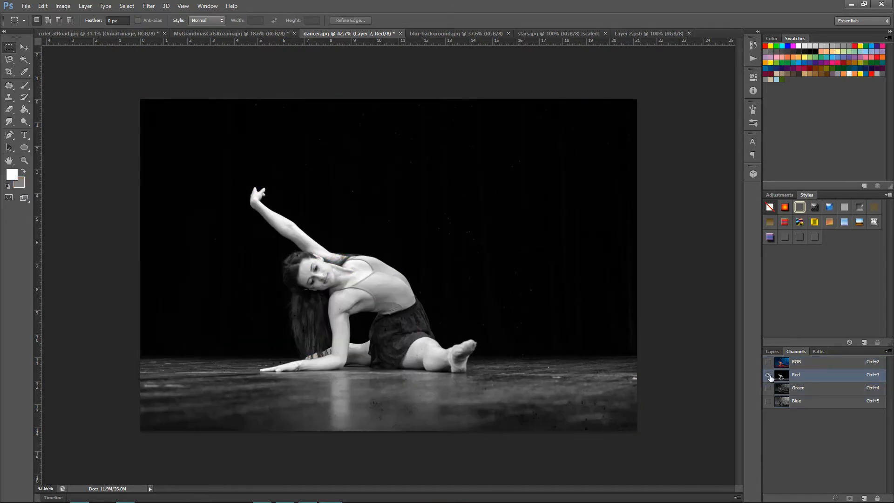
pyautogui.click(767, 388)
pyautogui.click(767, 401)
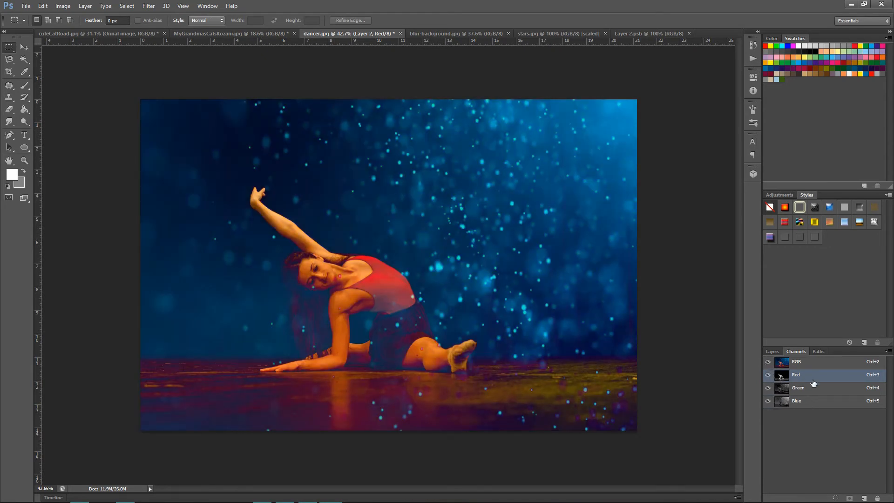
# Highlight the Green and Blue channels in turn, view the Red channel alone, and make Green and Blue visible again.
pyautogui.click(804, 390)
pyautogui.click(803, 401)
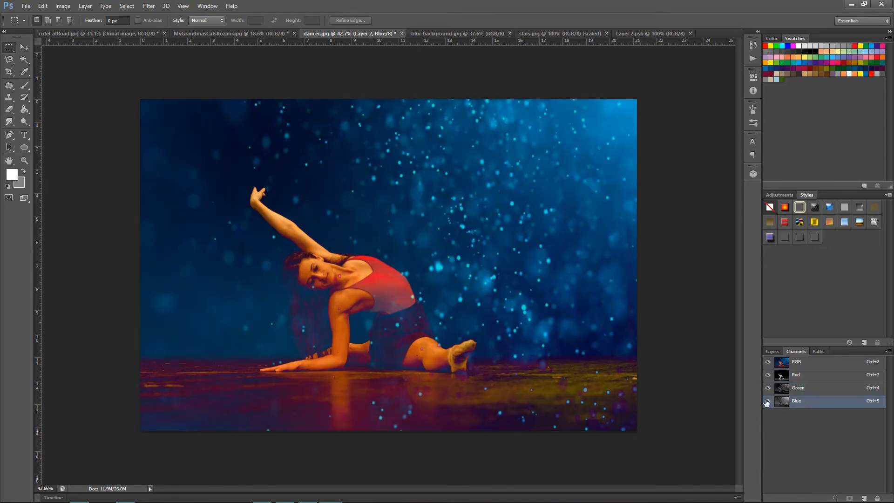
pyautogui.click(768, 401)
pyautogui.click(768, 389)
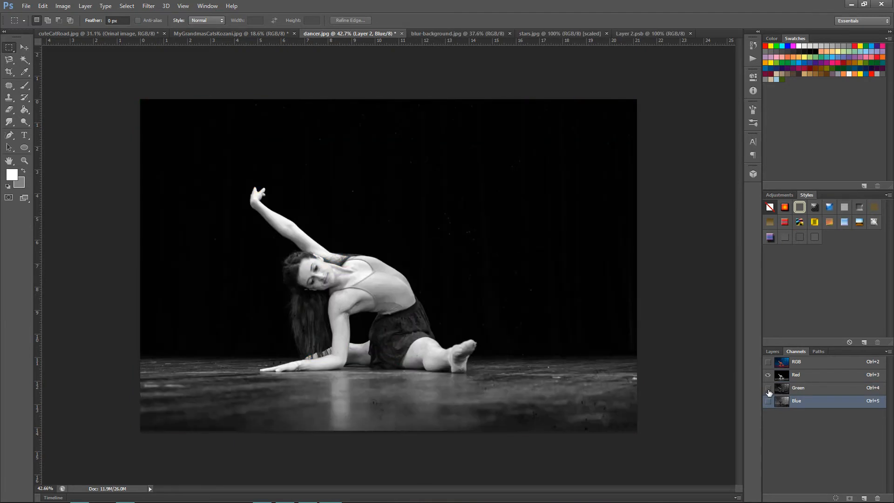
pyautogui.click(767, 390)
pyautogui.click(767, 402)
# View the dancer image with the Red channel hidden, and restore the full RGB composite.
pyautogui.click(768, 375)
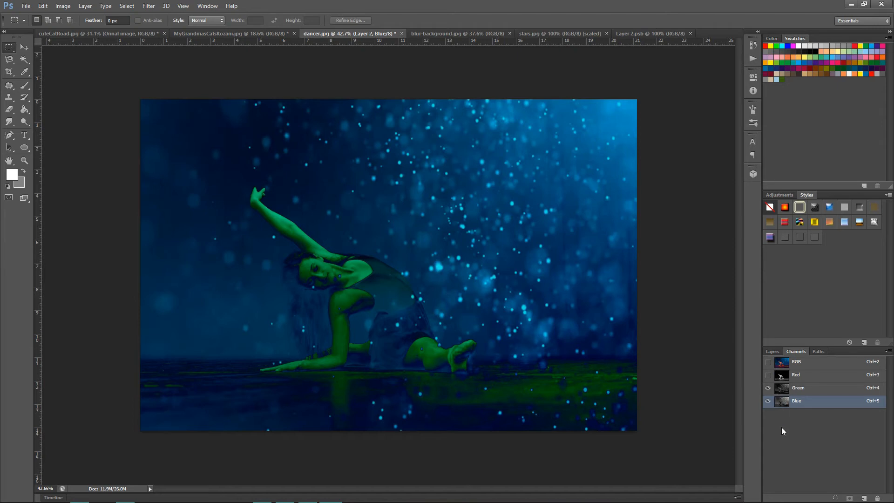
pyautogui.click(768, 362)
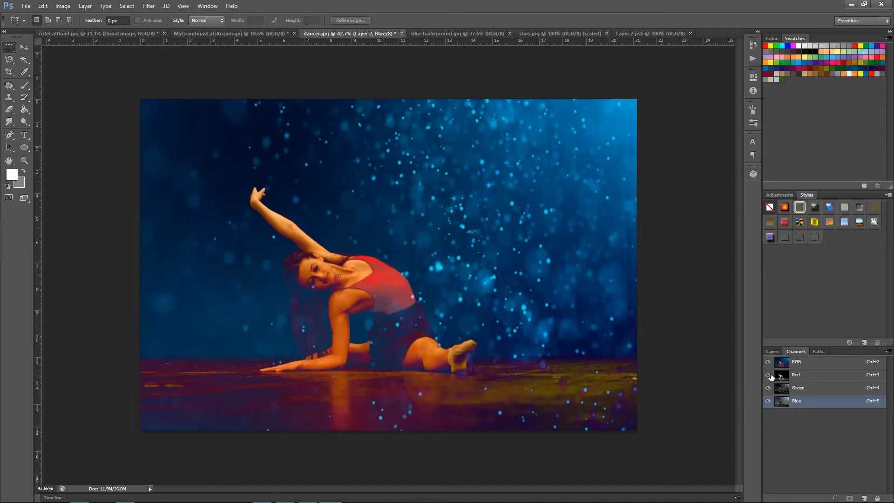
pyautogui.click(768, 375)
pyautogui.click(768, 361)
# Change the stars layer's blending mode to Soft Light.
pyautogui.click(774, 351)
pyautogui.click(787, 374)
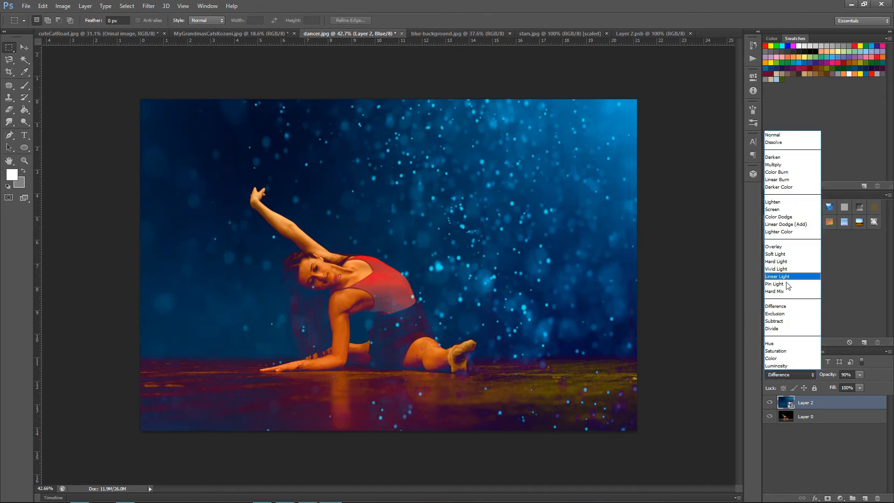
pyautogui.click(787, 254)
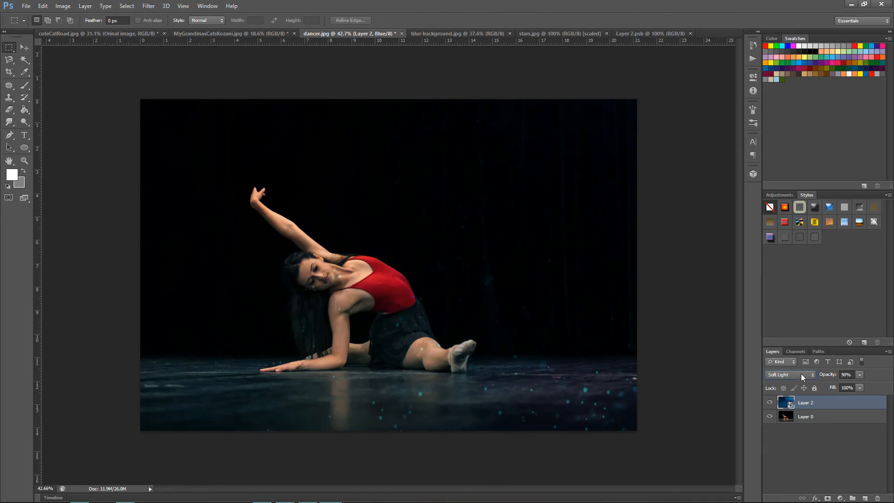
# Inspect the blended image's channels by hiding Red and Green to view Blue alone, and restore the RGB composite.
pyautogui.click(797, 351)
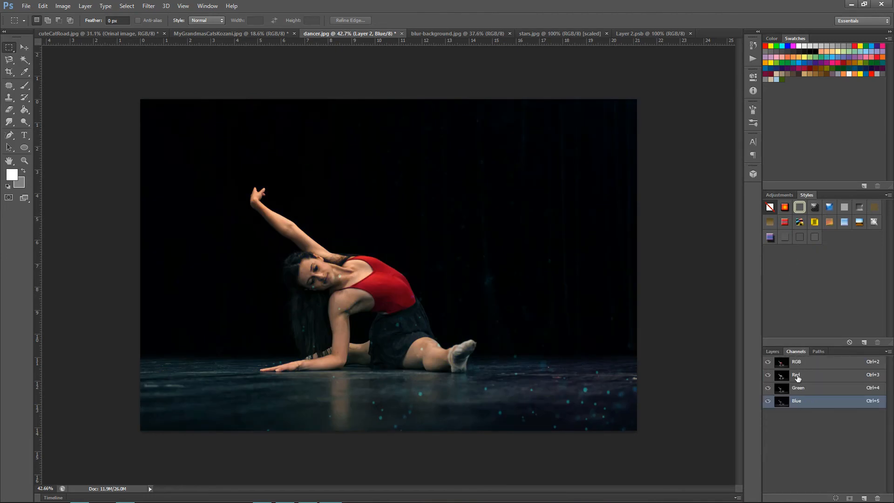
pyautogui.click(796, 376)
pyautogui.click(800, 388)
pyautogui.click(803, 401)
pyautogui.click(801, 366)
pyautogui.click(768, 375)
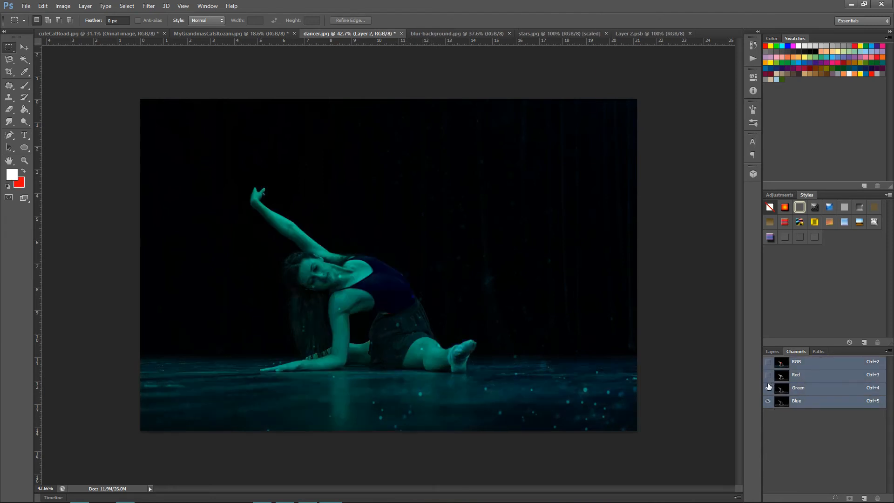
pyautogui.click(768, 389)
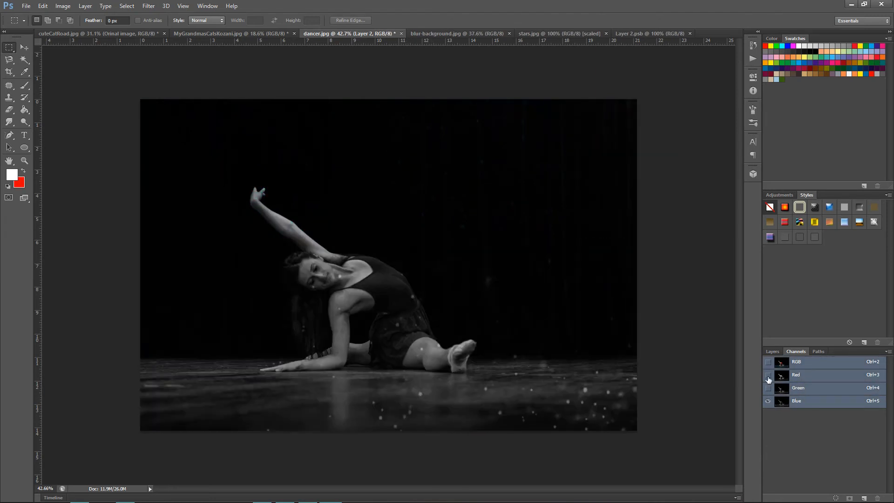
pyautogui.click(767, 363)
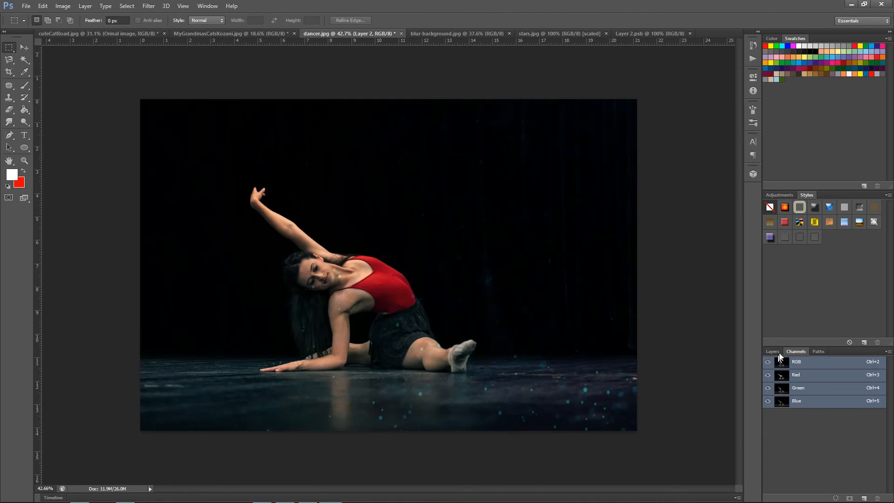
# Change the stars layer's blending mode to Vivid Light.
pyautogui.click(772, 352)
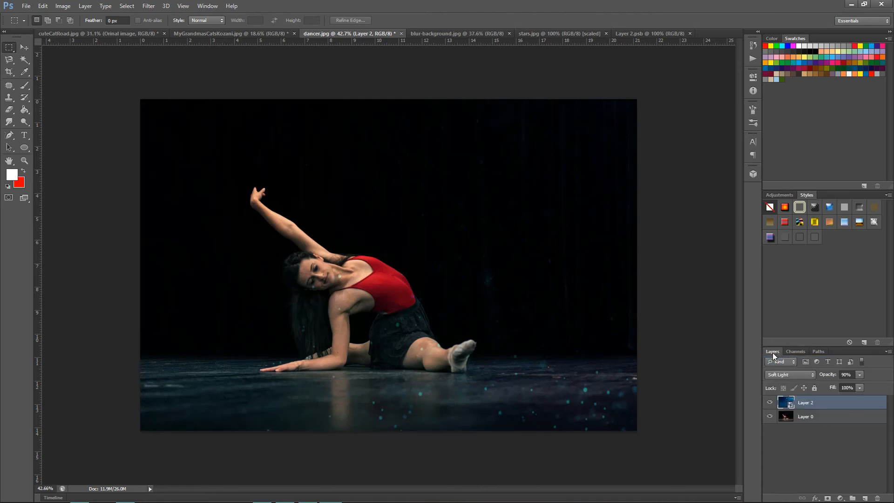
pyautogui.click(786, 374)
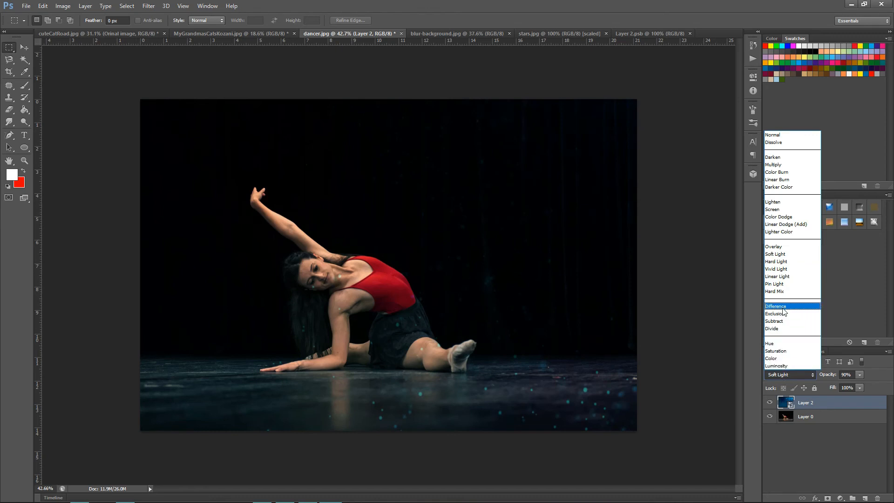
pyautogui.click(776, 269)
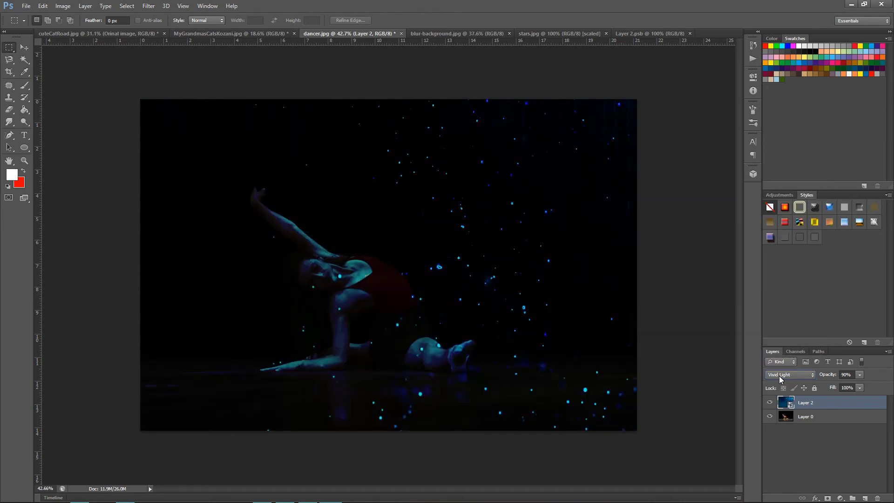
# Try Luminosity, Hue and Subtract as the stars layer's blending mode, and set it to Exclusion.
pyautogui.click(778, 375)
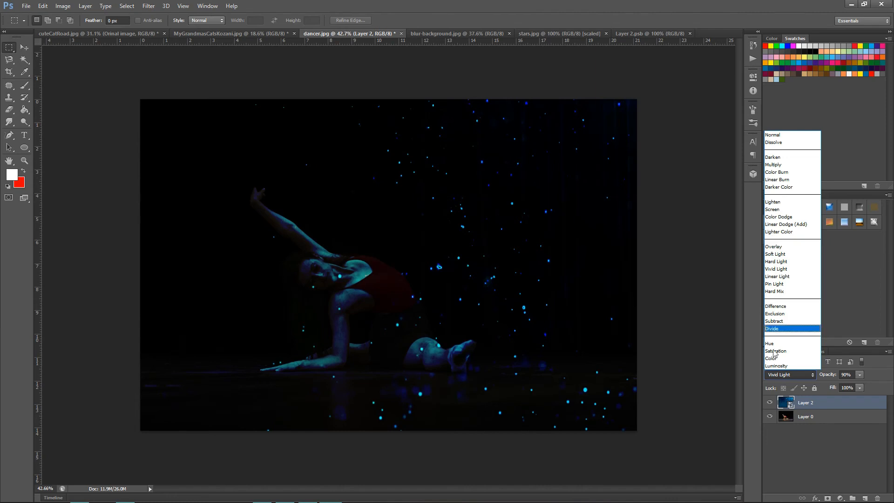
pyautogui.click(774, 375)
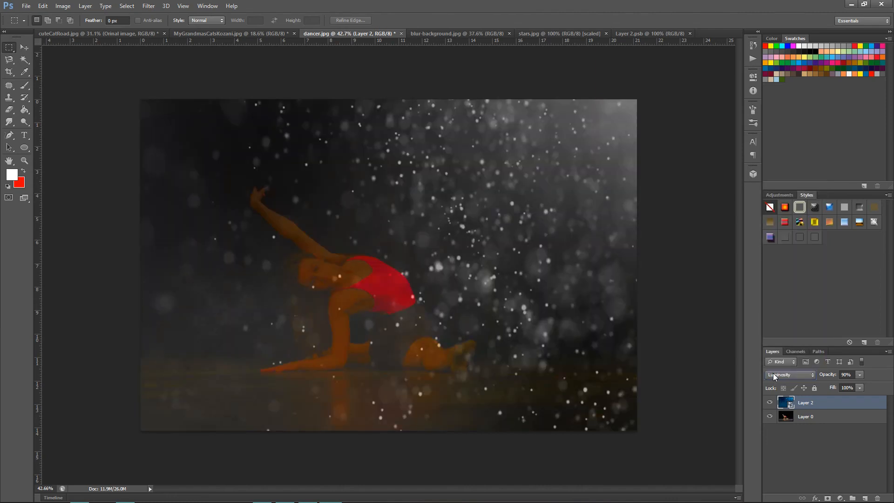
pyautogui.scroll(1, 772, 373)
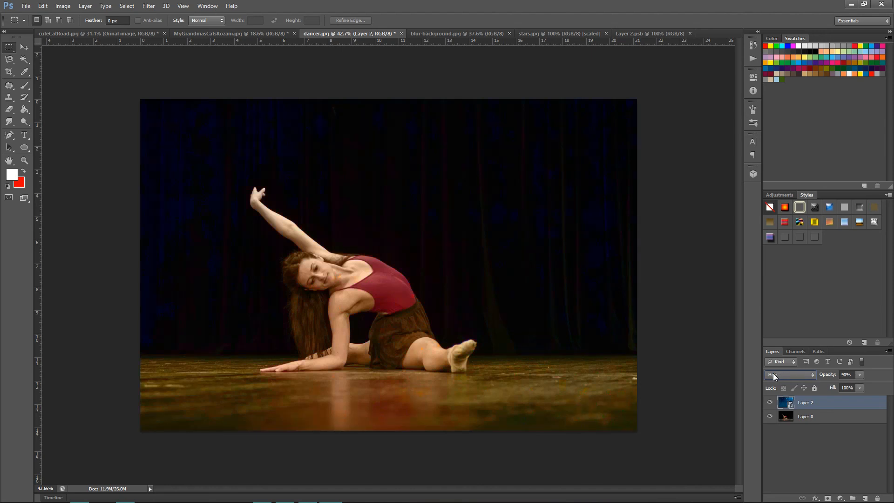
pyautogui.scroll(1, 772, 373)
pyautogui.scroll(1, 773, 375)
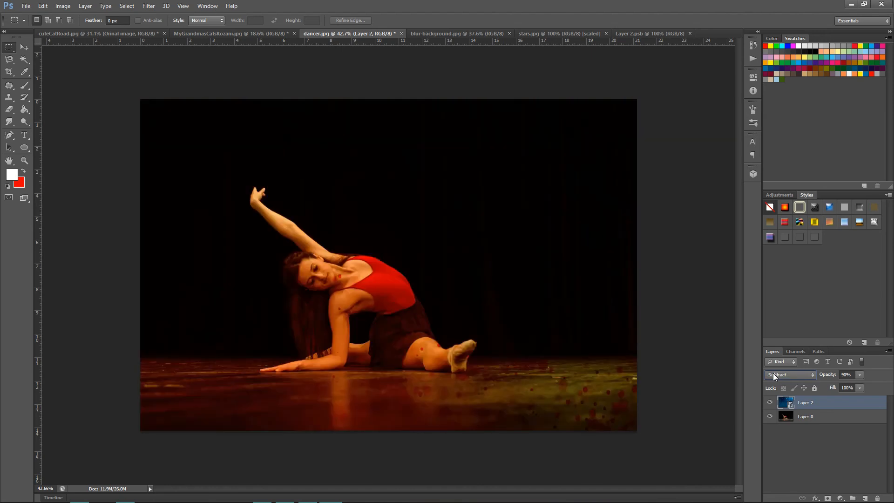
pyautogui.scroll(1, 773, 373)
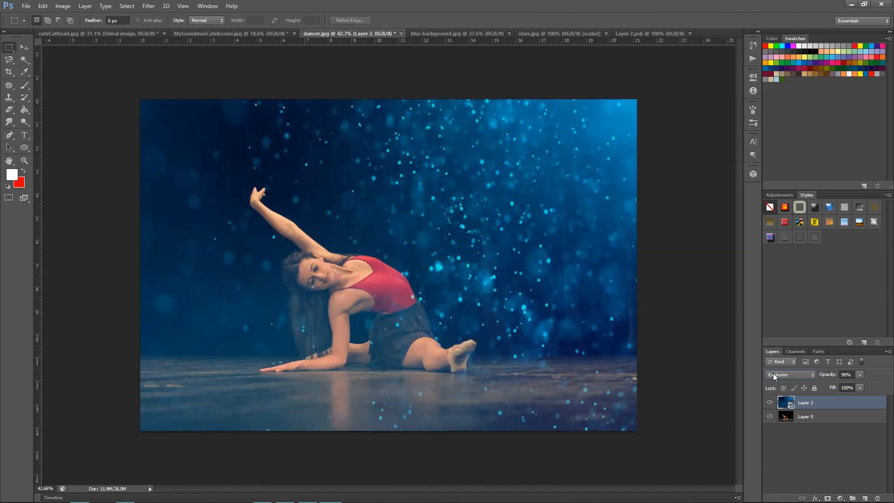